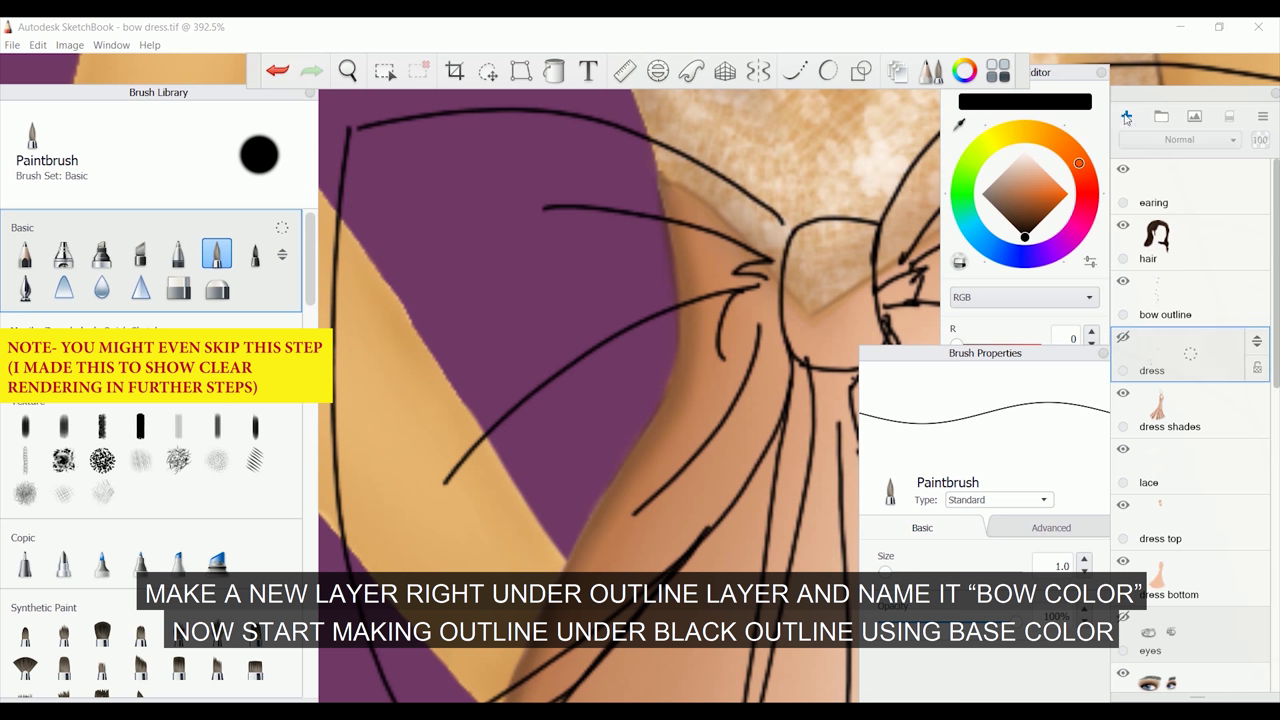
- Add a new layer directly under the bow outline layer and name it "bow color"
left_click(1126, 116)
double_click(1204, 370)
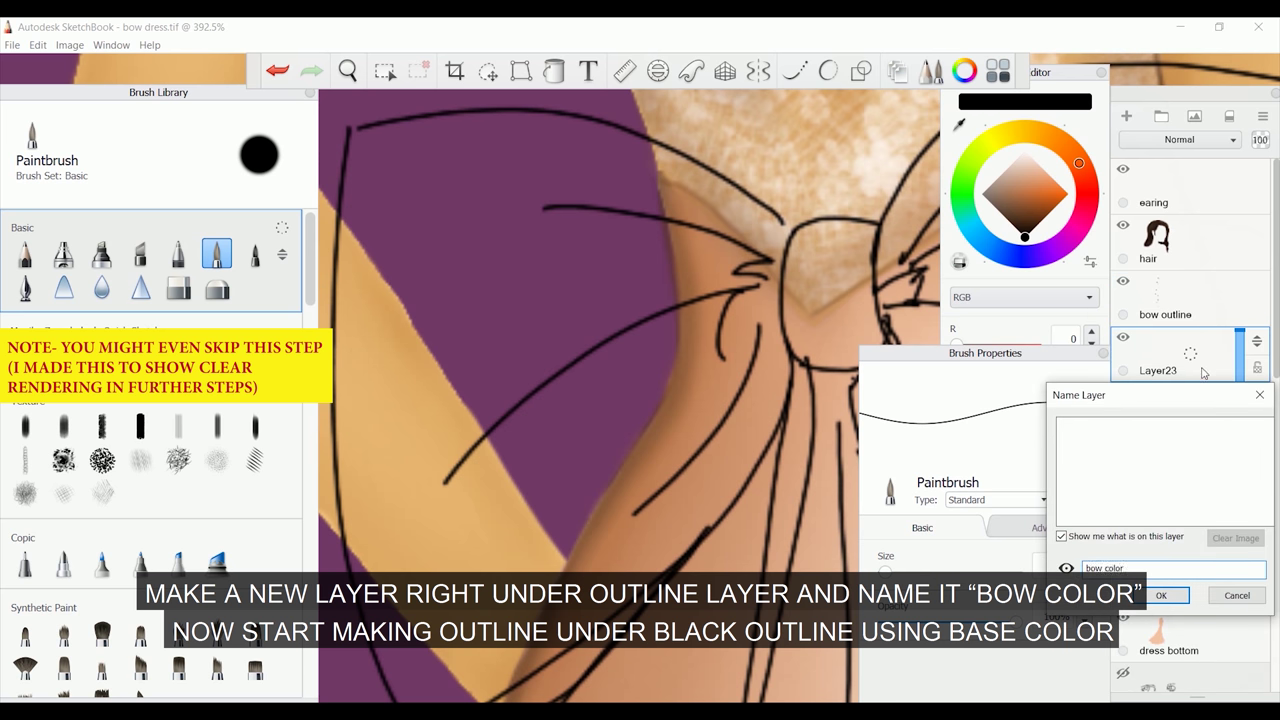
key("Return")
- Trace the bow's left loop and the tail's upper left edge along the black outline in light peach with a 2.5 Paintbrush
mouse_move(776, 222)
left_mouse_down()
mouse_move(360, 125)
mouse_move(400, 700)
left_mouse_up()
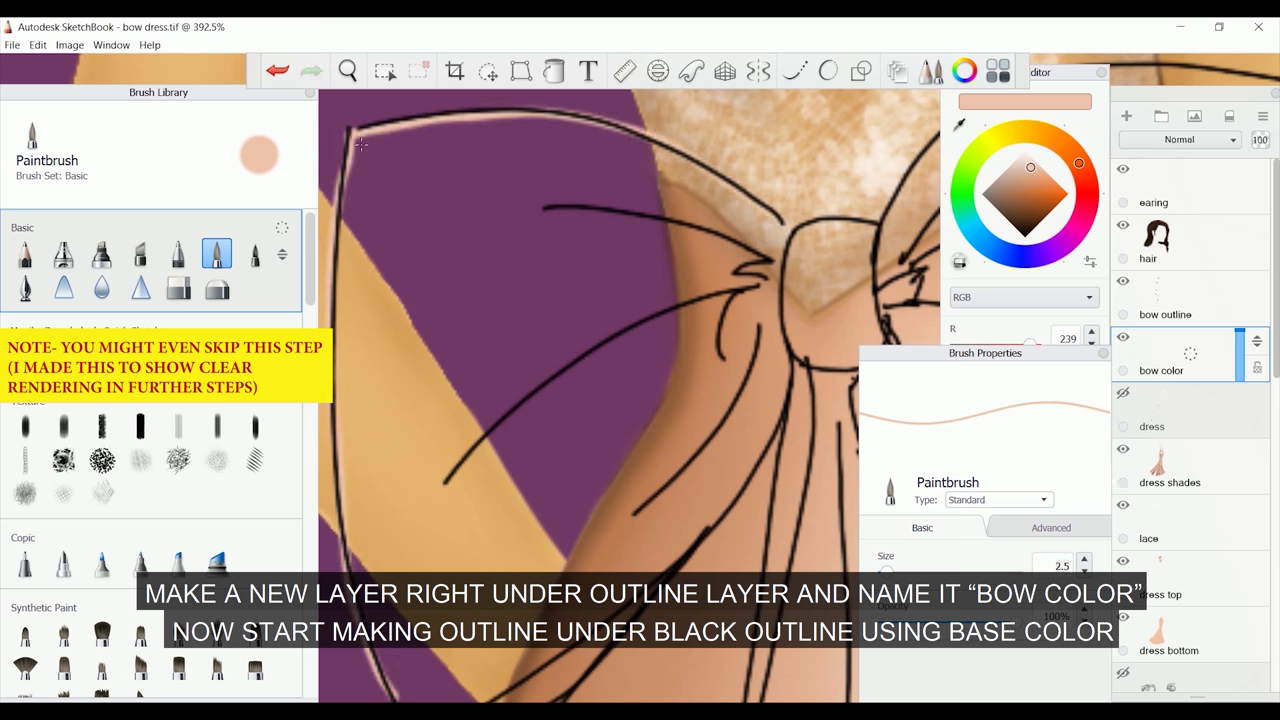
key("ctrl+z")
mouse_move(606, 345)
left_mouse_down()
mouse_move(938, 102)
mouse_move(646, 480)
mouse_move(515, 700)
left_mouse_up()
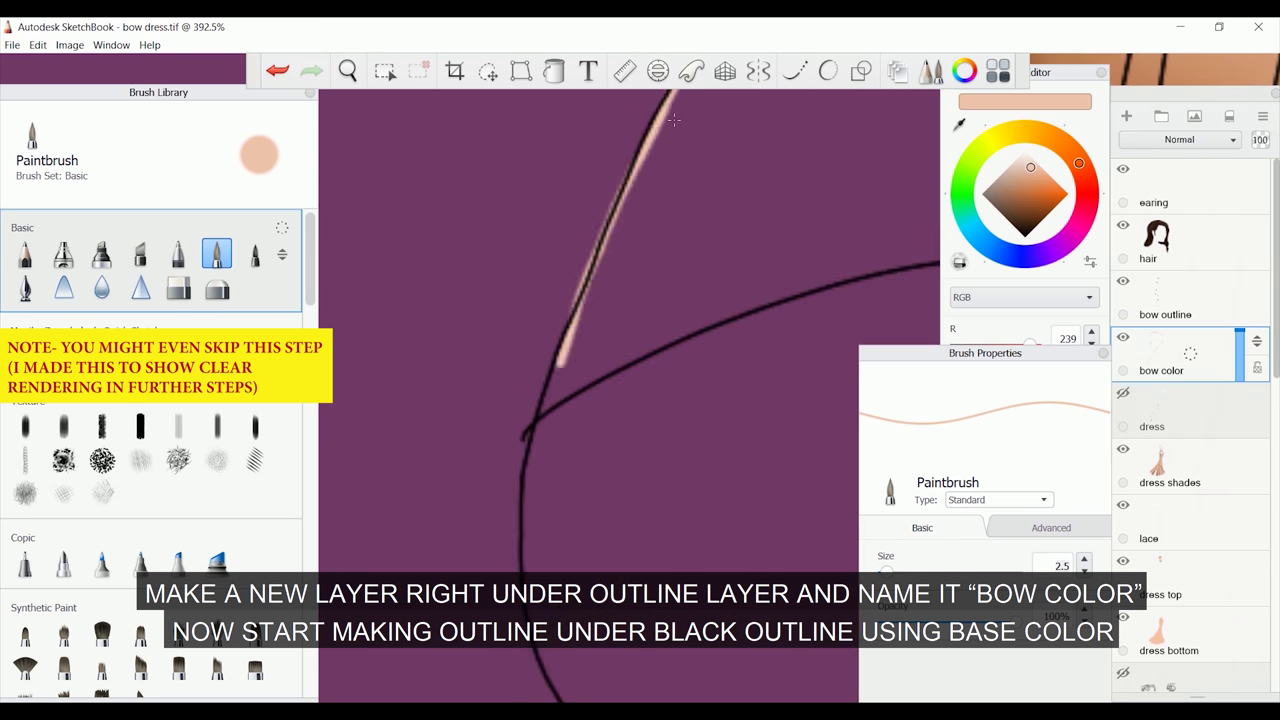
mouse_move(515, 265)
left_mouse_down()
mouse_move(522, 300)
mouse_move(462, 598)
left_mouse_up()
left_click(277, 70)
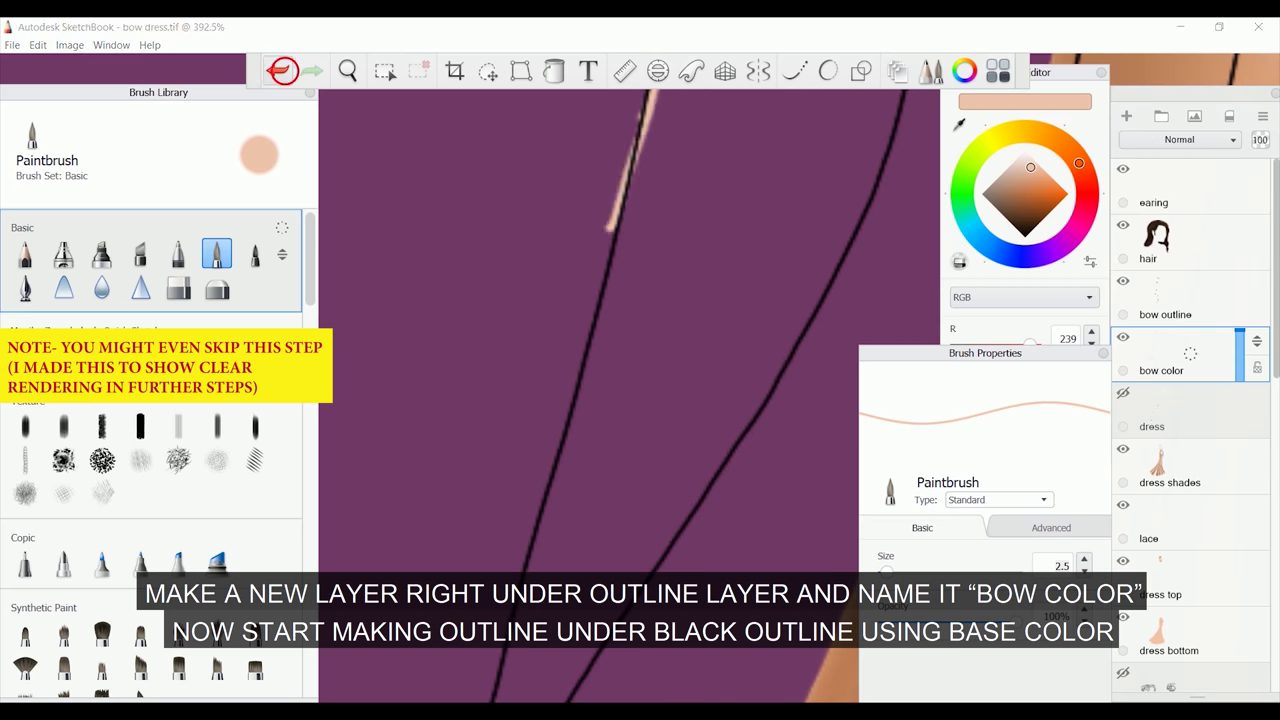
left_click_drag(648, 100, 530, 610)
left_click_drag(590, 110, 545, 700)
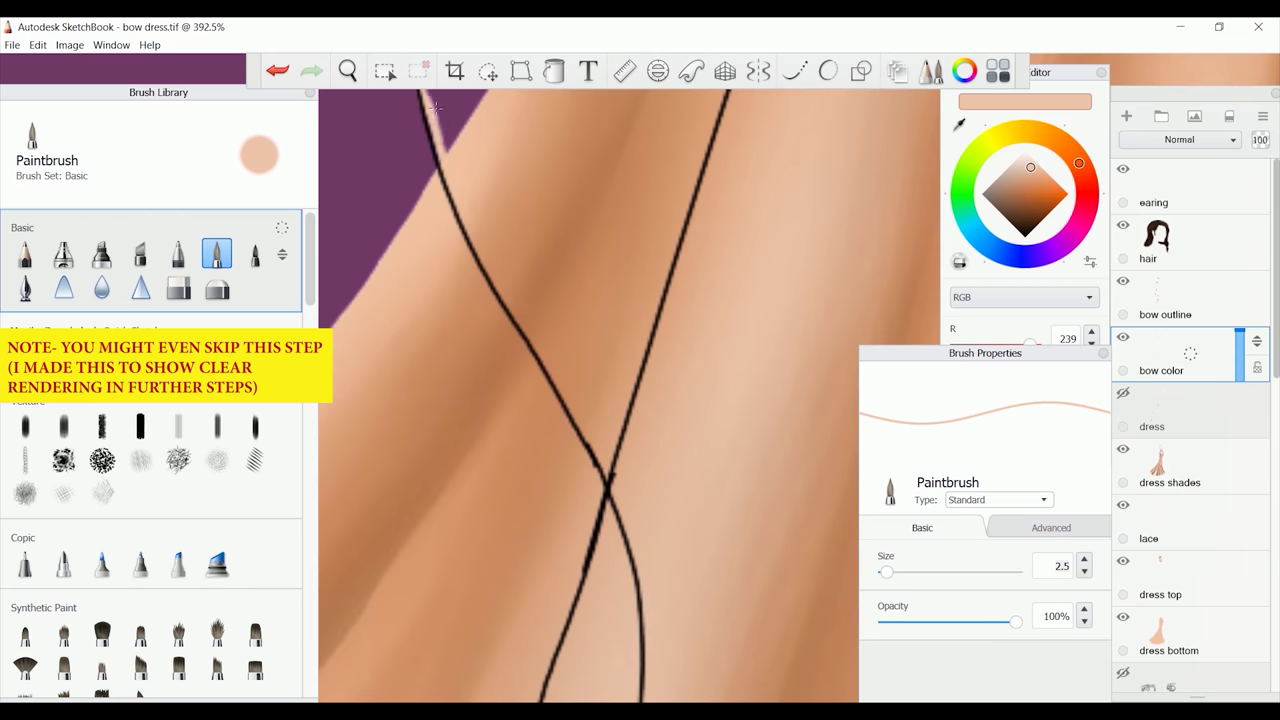
- Trace the lower tail edges, the hem, the right loop and the knot along the black outline in the same peach
mouse_move(470, 215)
left_mouse_down()
mouse_move(556, 697)
mouse_move(727, 116)
left_mouse_up()
left_click_drag(560, 690, 644, 240)
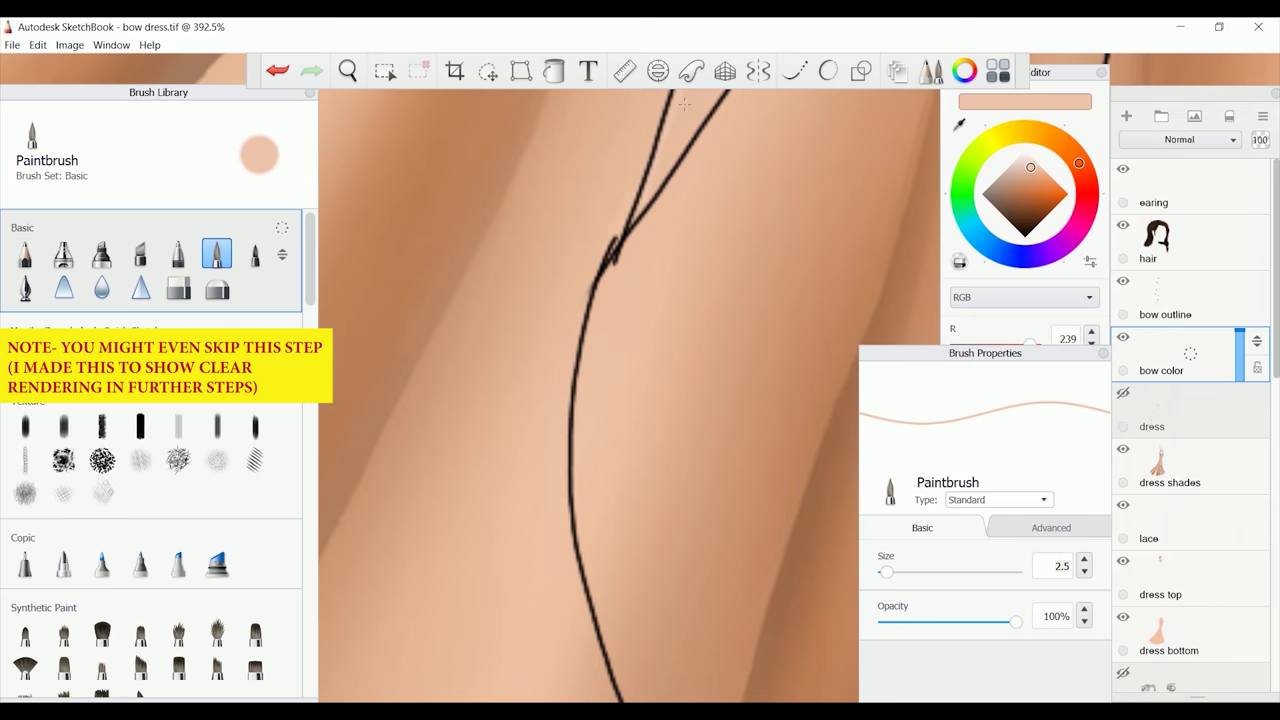
mouse_move(450, 200)
left_mouse_down()
mouse_move(646, 629)
mouse_move(575, 588)
mouse_move(569, 620)
mouse_move(524, 257)
mouse_move(858, 545)
mouse_move(400, 345)
mouse_move(737, 300)
mouse_move(348, 303)
mouse_move(671, 343)
left_mouse_up()
key("space")
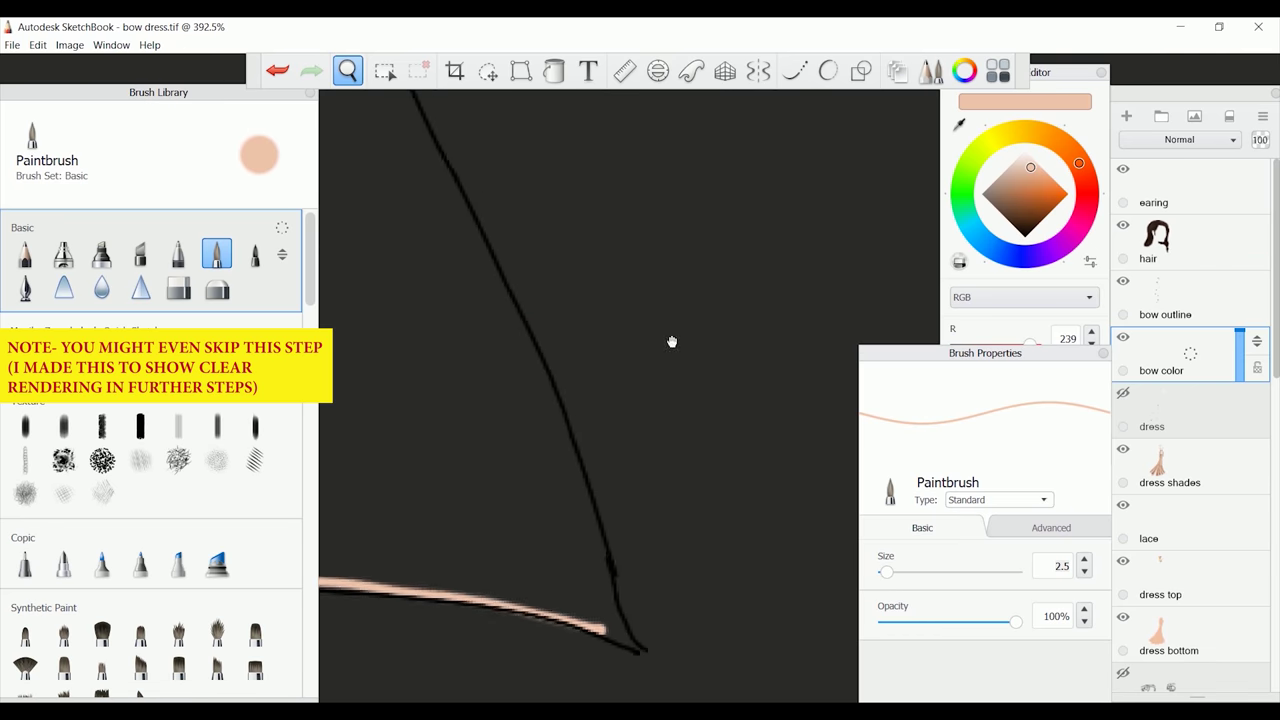
mouse_move(440, 95)
left_mouse_down()
mouse_move(455, 175)
mouse_move(423, 257)
mouse_move(425, 100)
mouse_move(508, 329)
mouse_move(584, 172)
mouse_move(545, 300)
mouse_move(560, 393)
mouse_move(580, 160)
mouse_move(618, 105)
mouse_move(632, 110)
mouse_move(543, 129)
mouse_move(570, 200)
mouse_move(623, 209)
mouse_move(530, 100)
left_mouse_up()
mouse_move(640, 377)
left_mouse_down()
mouse_move(648, 457)
mouse_move(543, 386)
mouse_move(560, 380)
mouse_move(490, 268)
mouse_move(736, 184)
left_mouse_up()
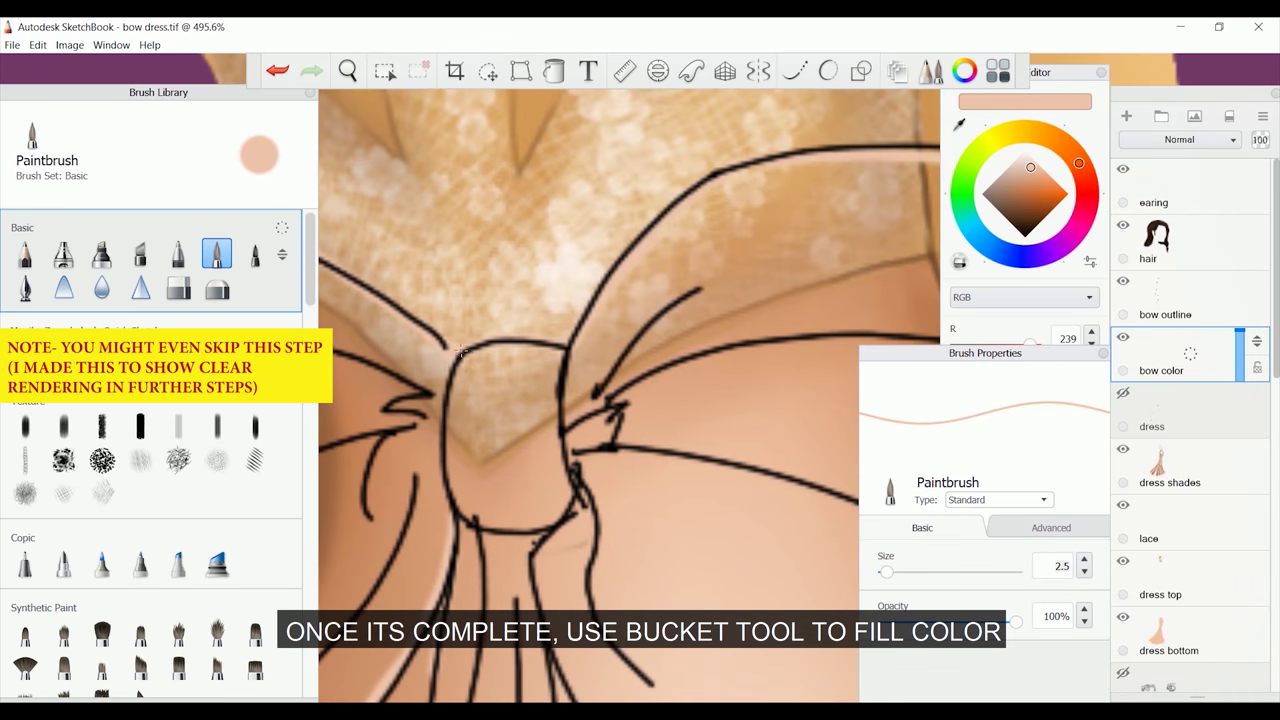
left_click_drag(459, 350, 500, 400)
- Flood fill the traced bow and its tails with the solid light peach base color
key("f")
left_click_drag(885, 570, 881, 571)
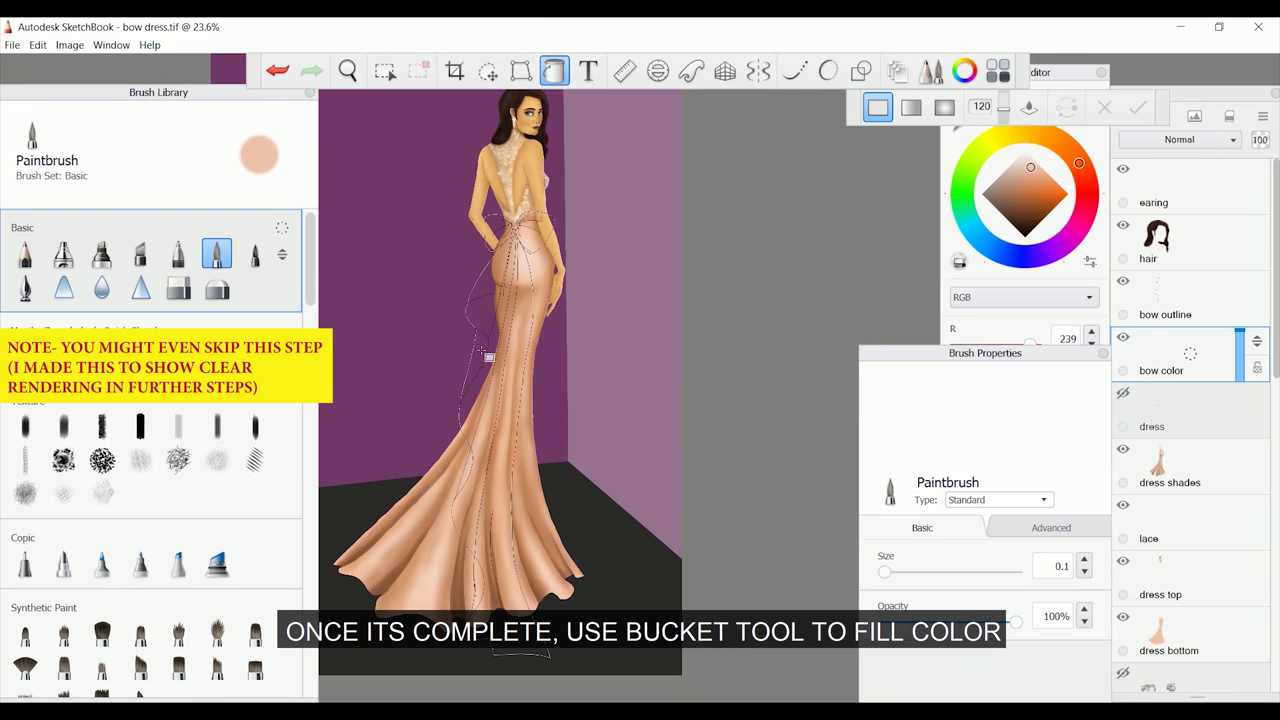
left_click(495, 313)
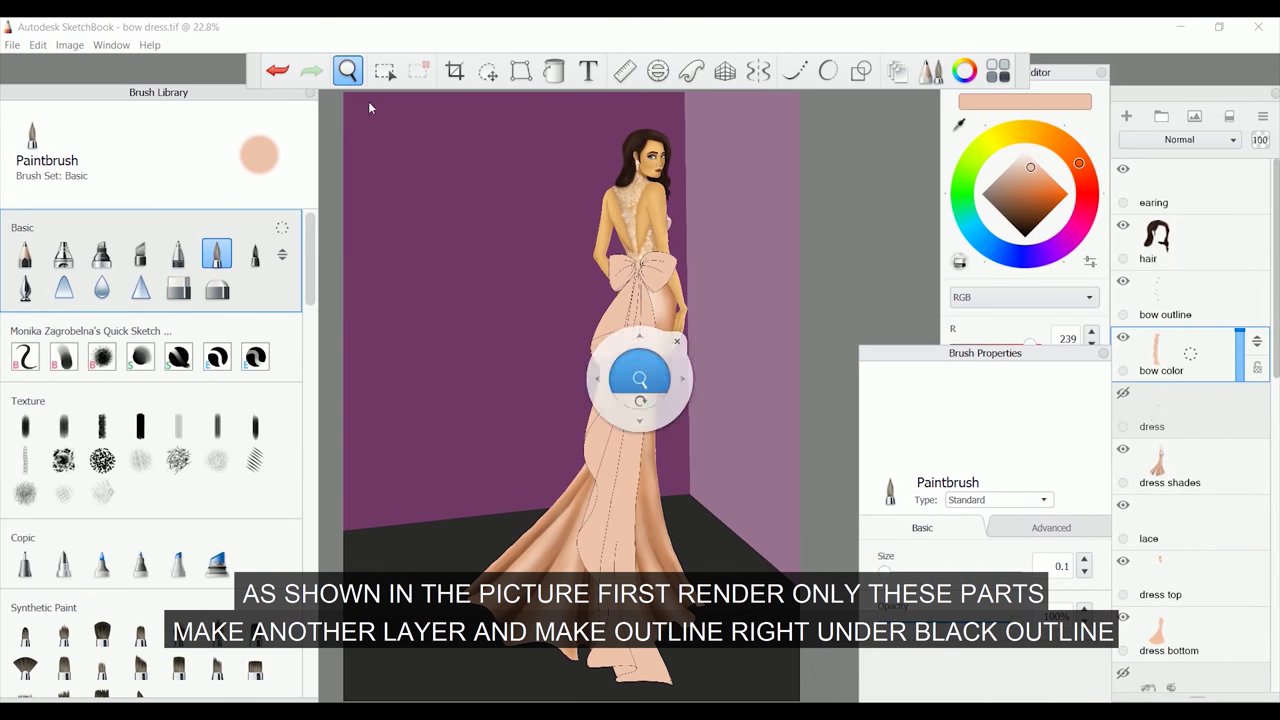
- Add a new layer above bow color and set the Paintbrush to tan RGB 207, 156, 125 at size 1.0 for tracing the left fold
scroll(587, 228, "up", 6)
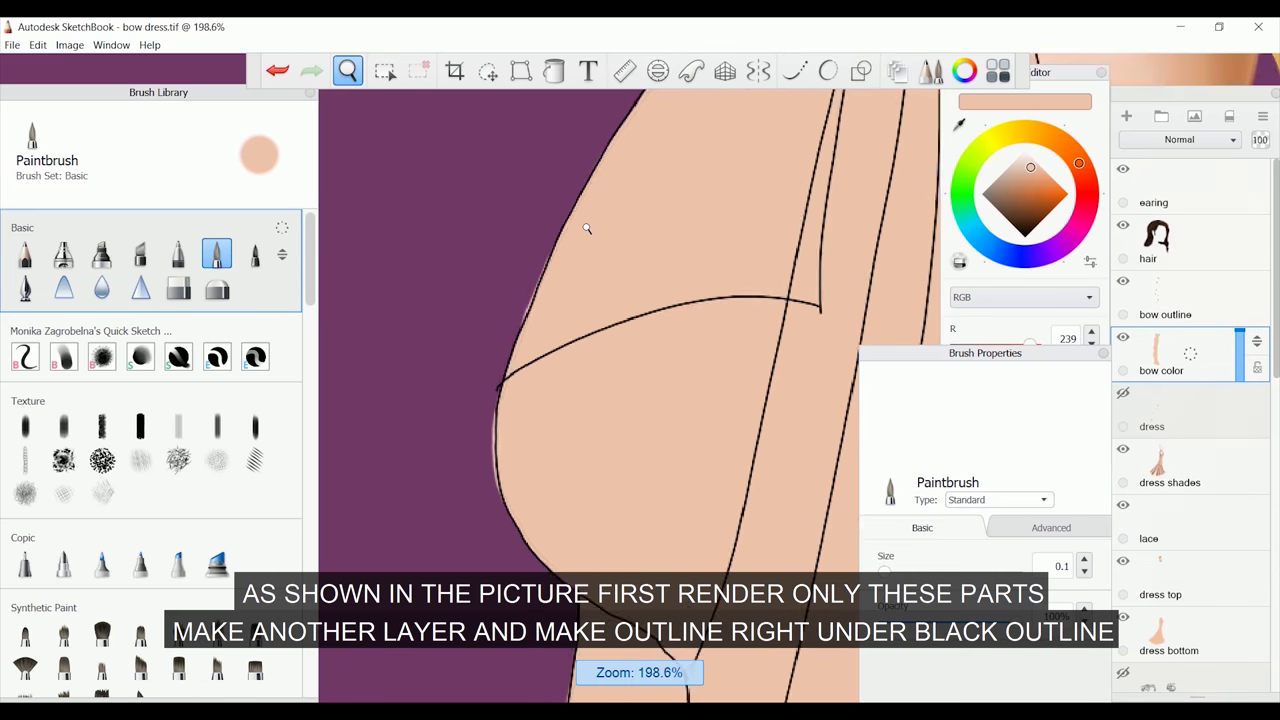
scroll(587, 228, "up", 2)
left_click(1126, 116)
left_click(1022, 183)
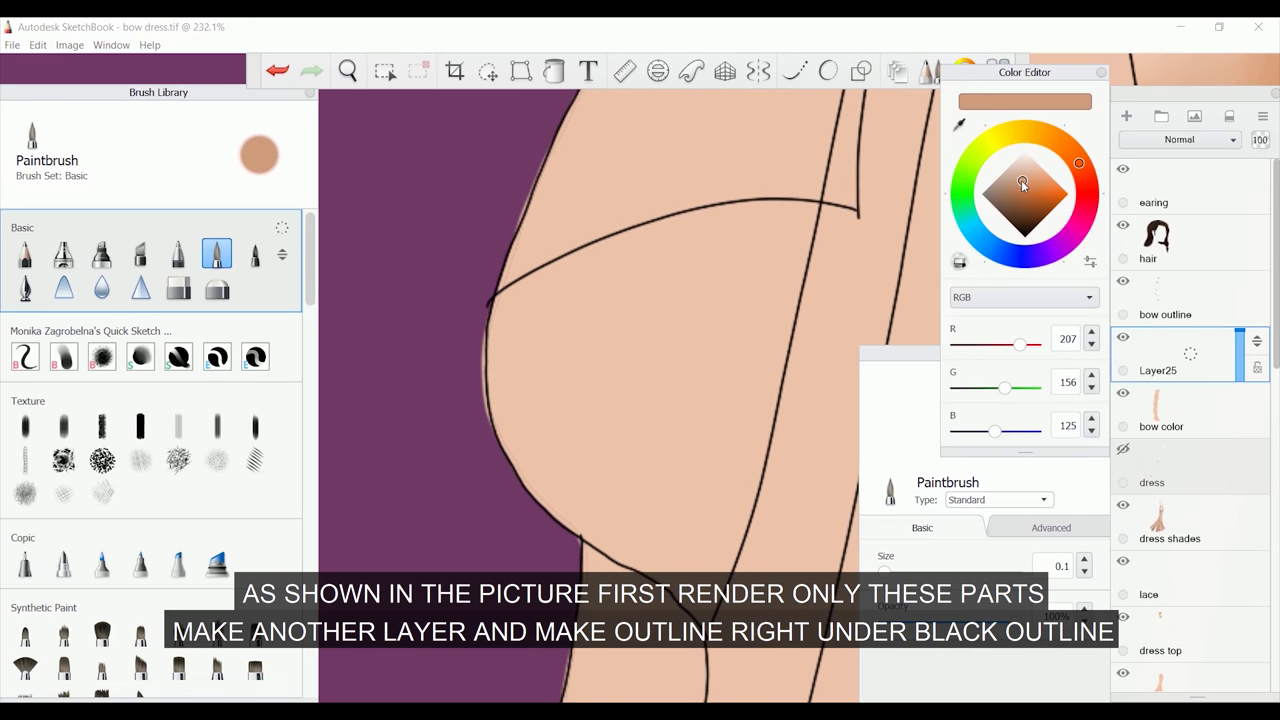
left_click(1060, 566)
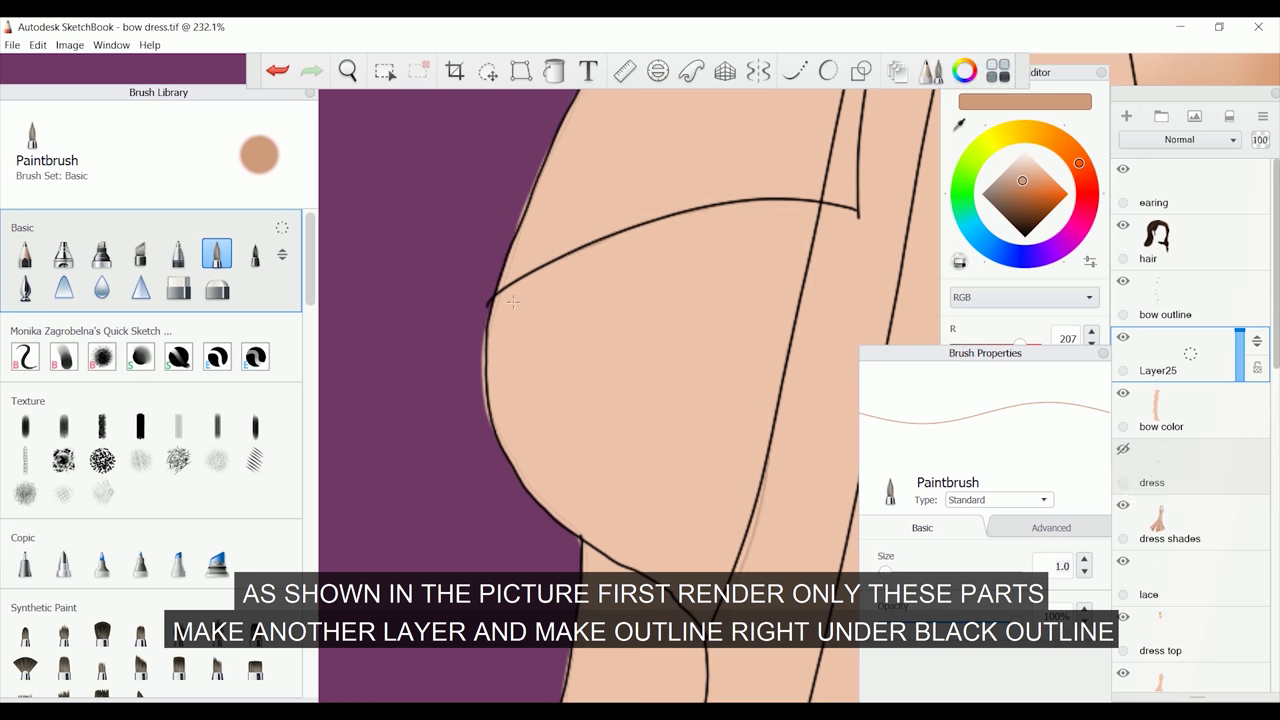
- Apply a linear gradient fill to the curled fold on the left side of the bow tail
left_click(560, 79)
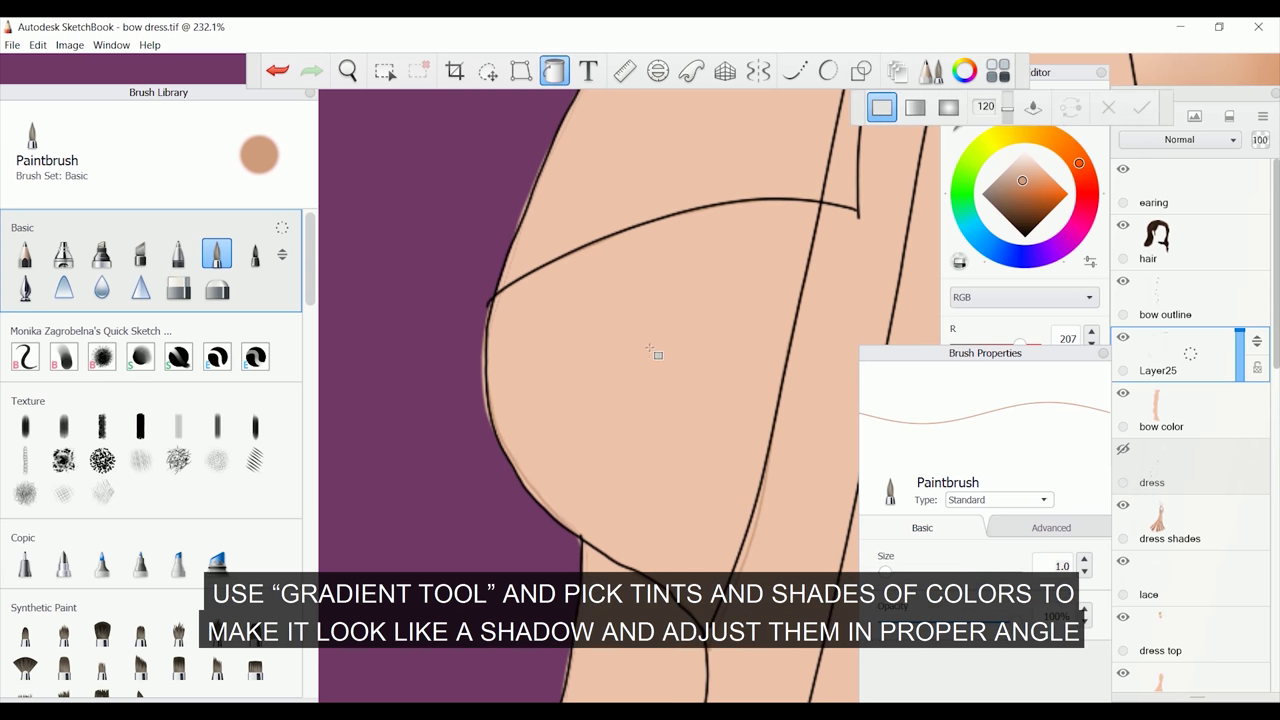
left_click(915, 107)
left_click(700, 349)
left_click_drag(484, 335, 663, 528)
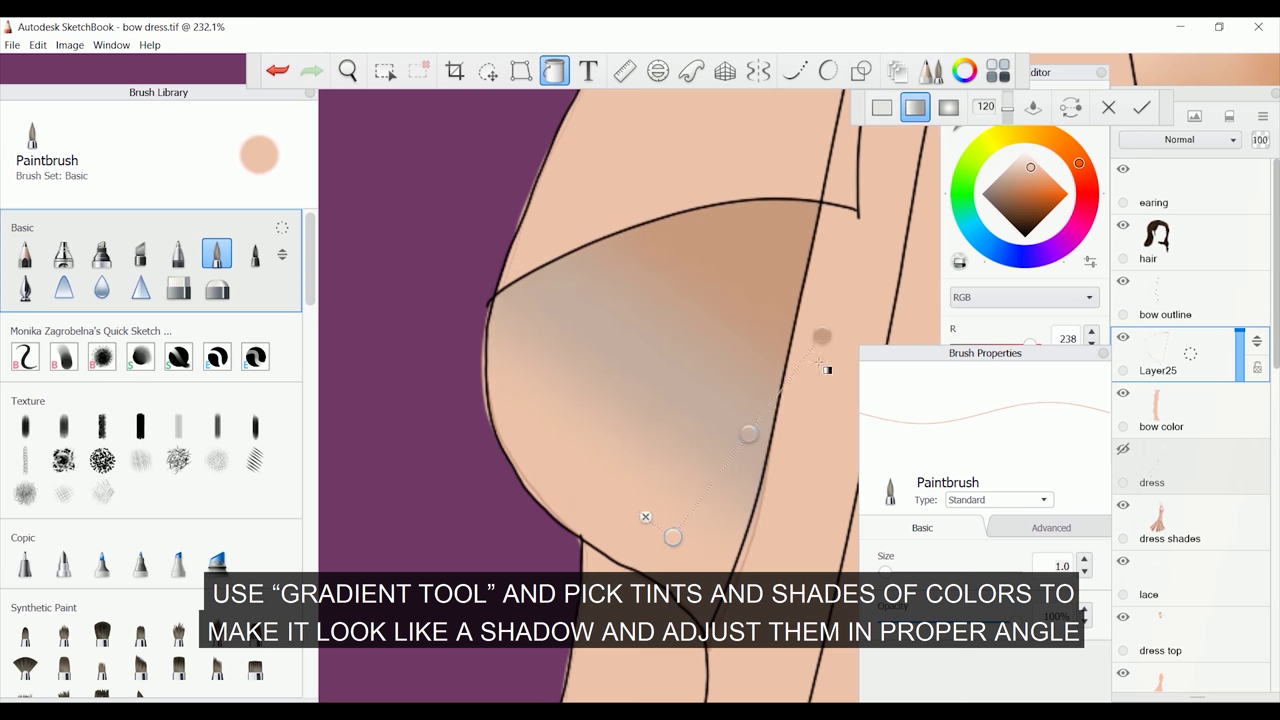
- Angle the fold's gradient downward from its upper edge, color its start dark brown and its middle tan, and shorten its lower end
left_click_drag(822, 336, 607, 225)
left_click_drag(752, 122, 752, 111)
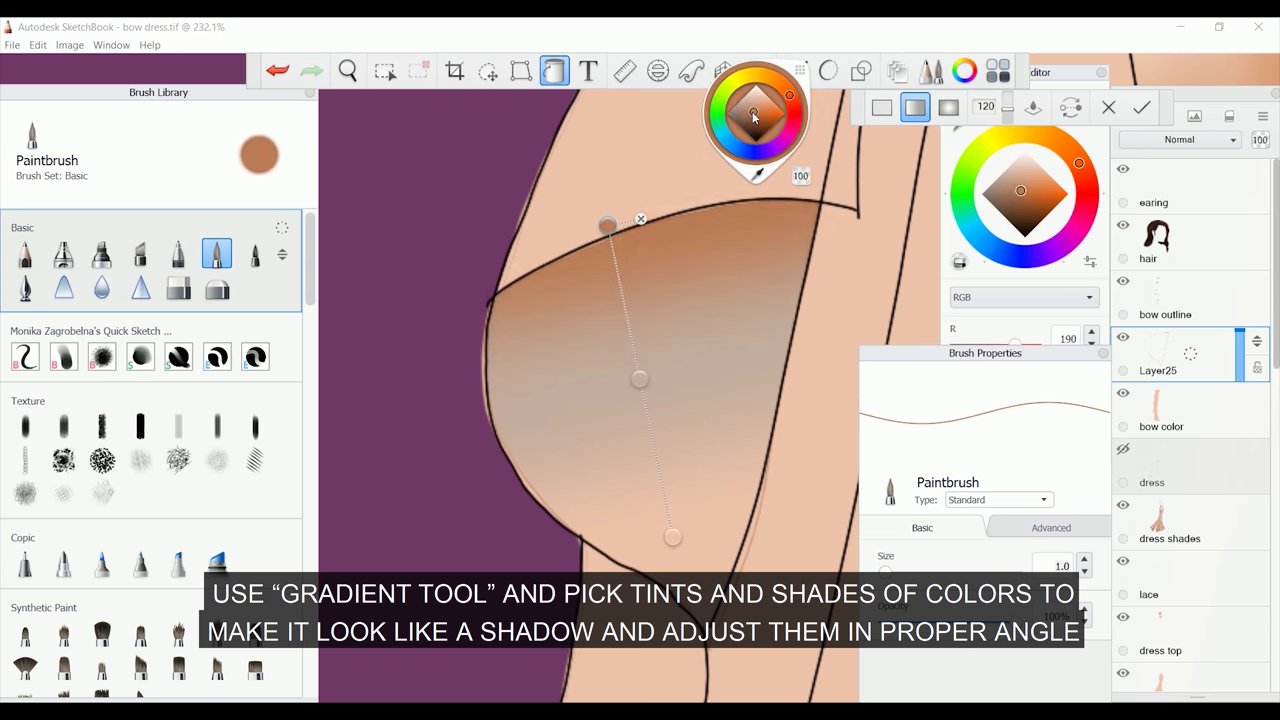
left_click(639, 378)
left_click_drag(794, 299, 798, 287)
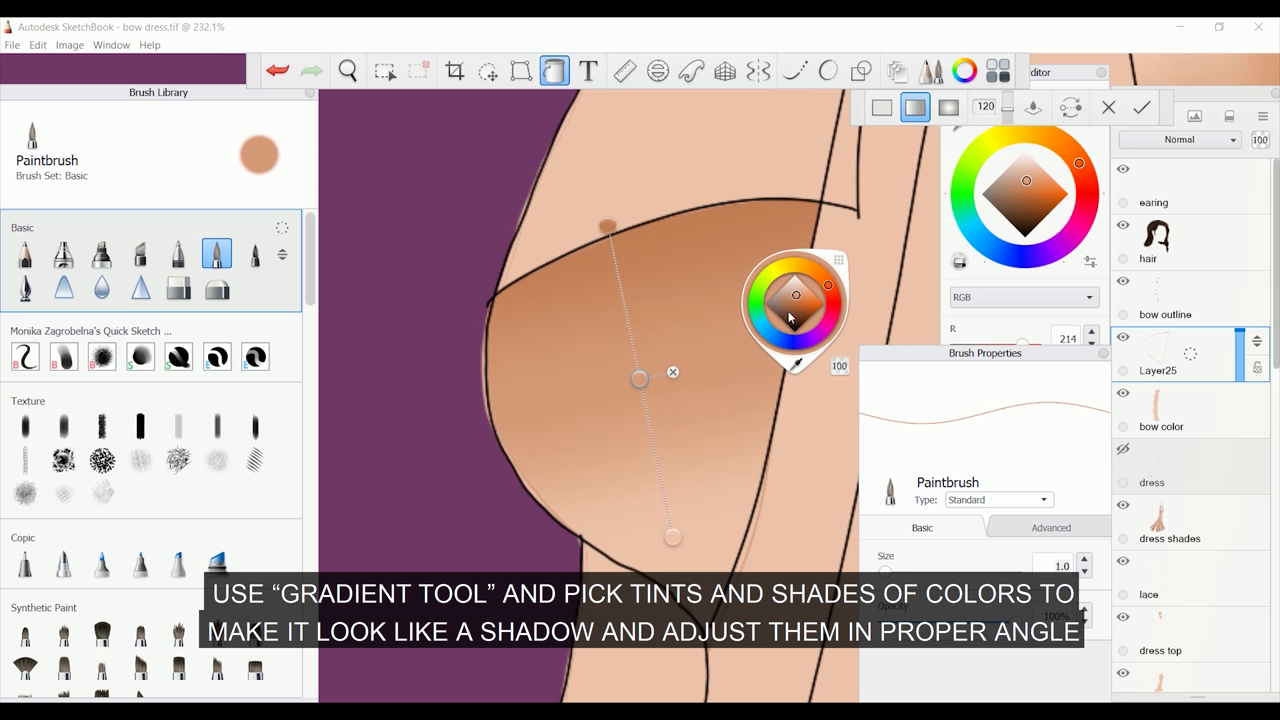
left_click_drag(673, 537, 658, 494)
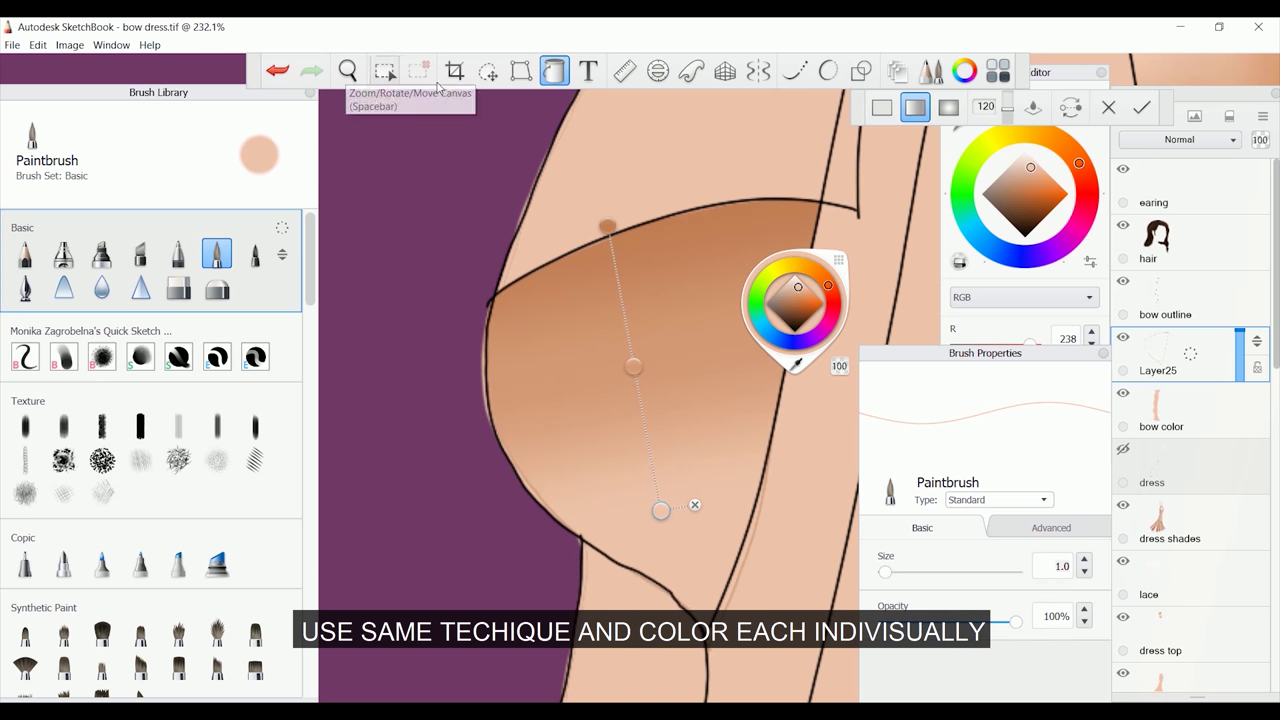
- Trace the upper left tail panel along the black outline on Layer25, using RGB 207, 168, 143 and a 1.0 Paintbrush
scroll(560, 277, "down", 15)
scroll(560, 277, "down", 6)
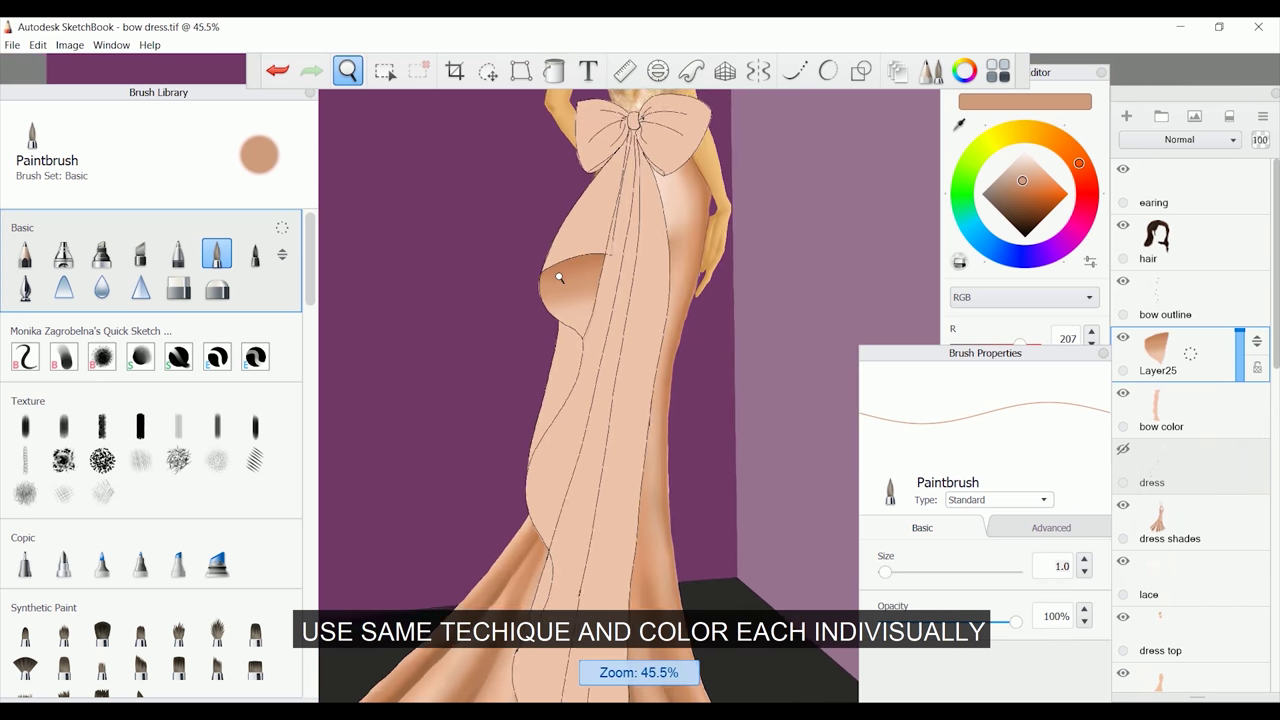
left_click_drag(560, 277, 437, 191)
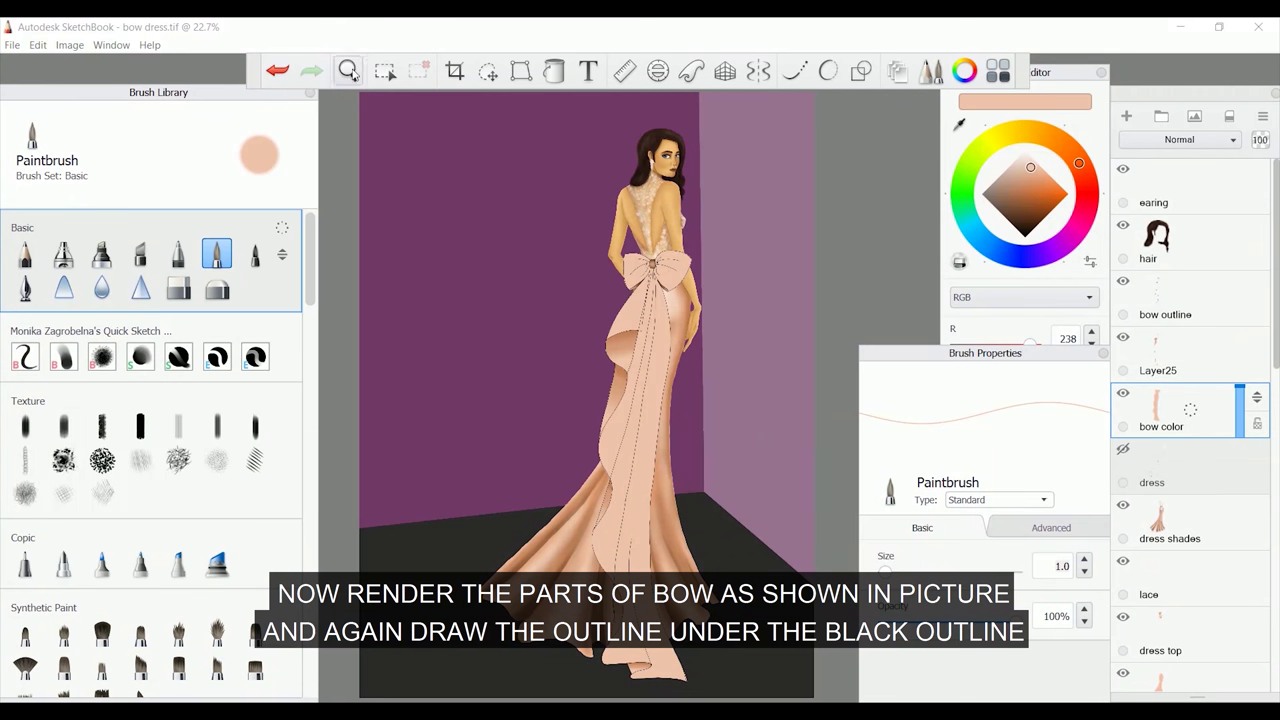
key("space")
scroll(586, 383, "up", 10)
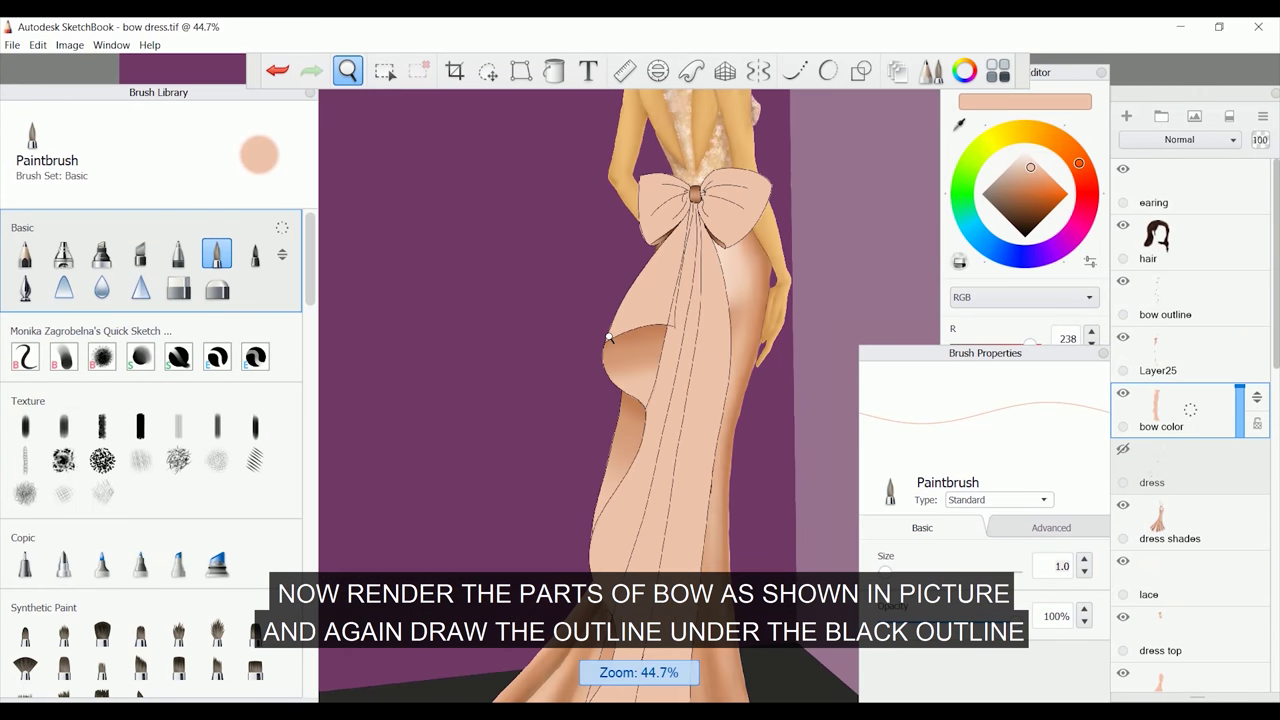
left_click_drag(718, 261, 691, 320)
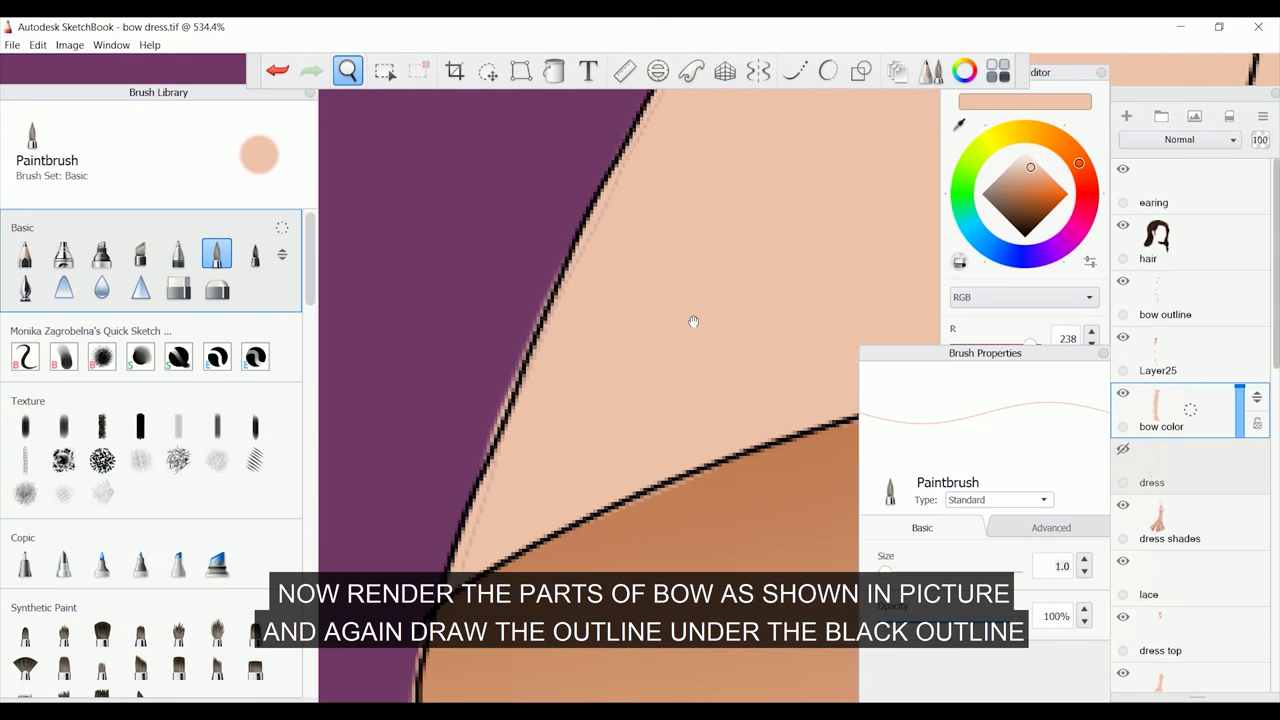
left_click_drag(749, 354, 443, 536)
key("ctrl+z")
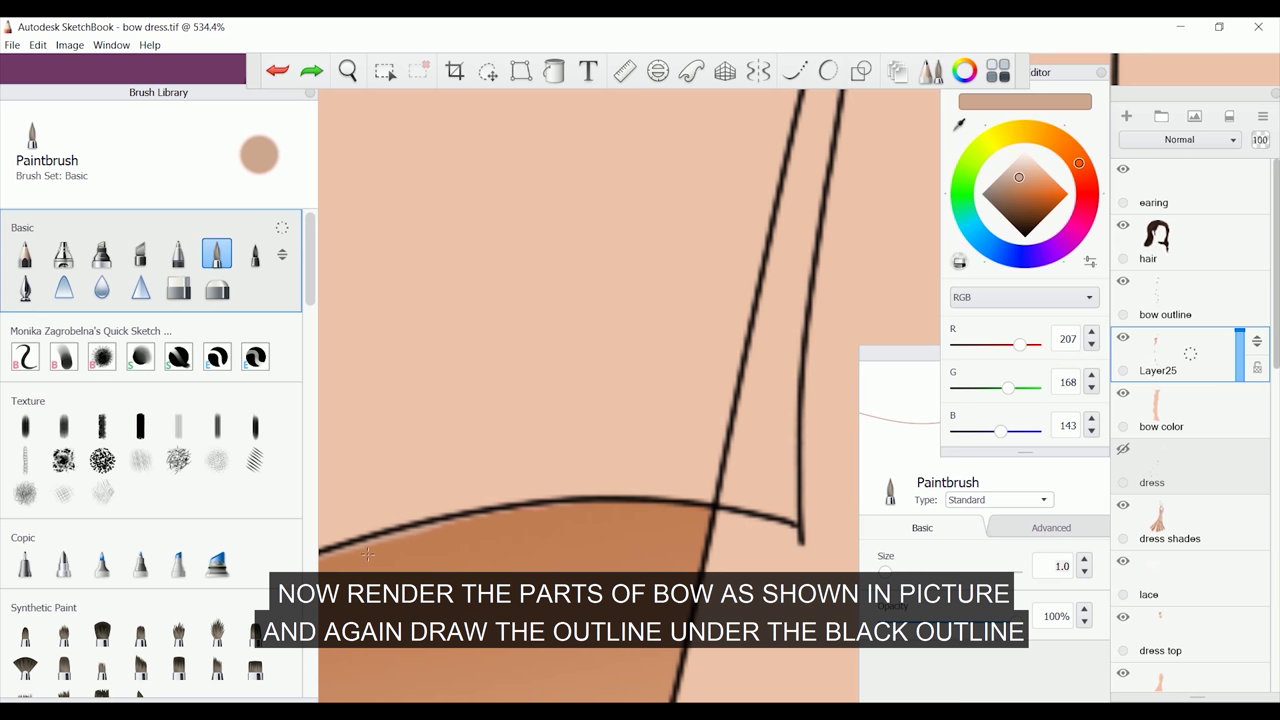
mouse_move(372, 67)
left_mouse_down()
mouse_move(741, 142)
mouse_move(756, 120)
mouse_move(745, 133)
left_mouse_up()
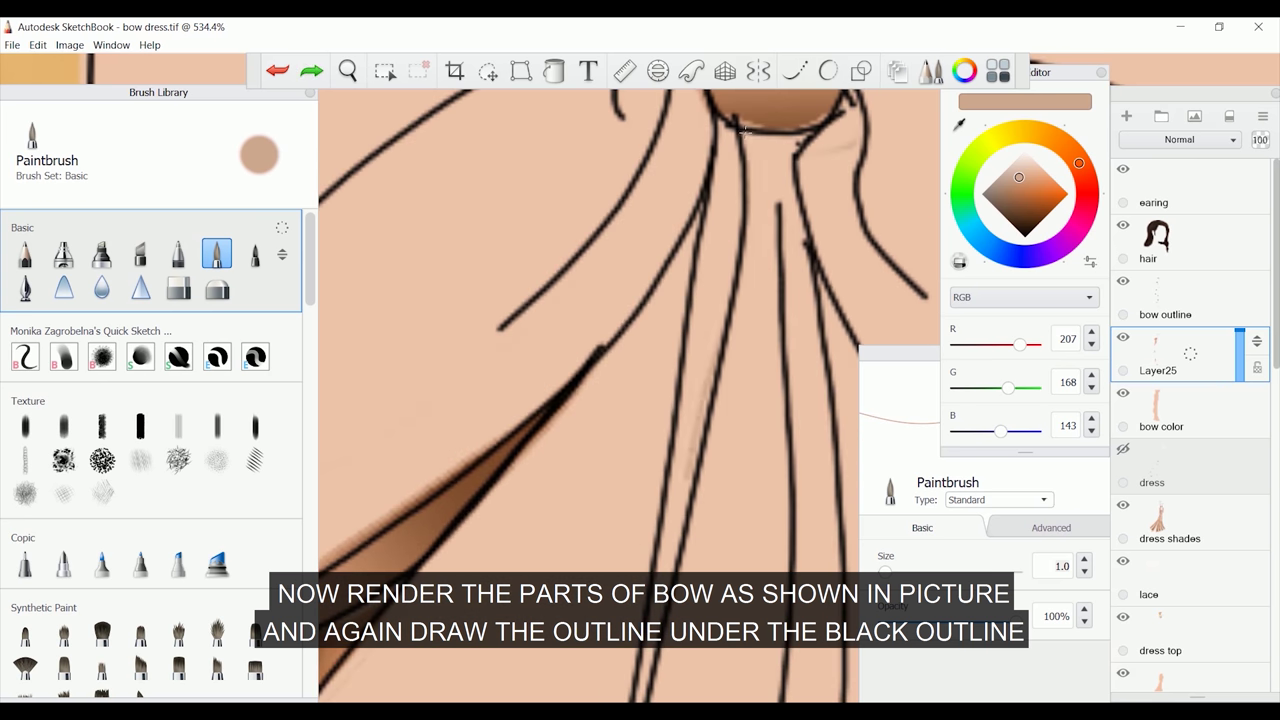
mouse_move(348, 70)
left_mouse_down()
mouse_move(474, 517)
mouse_move(505, 500)
left_mouse_up()
left_click_drag(348, 70, 665, 248)
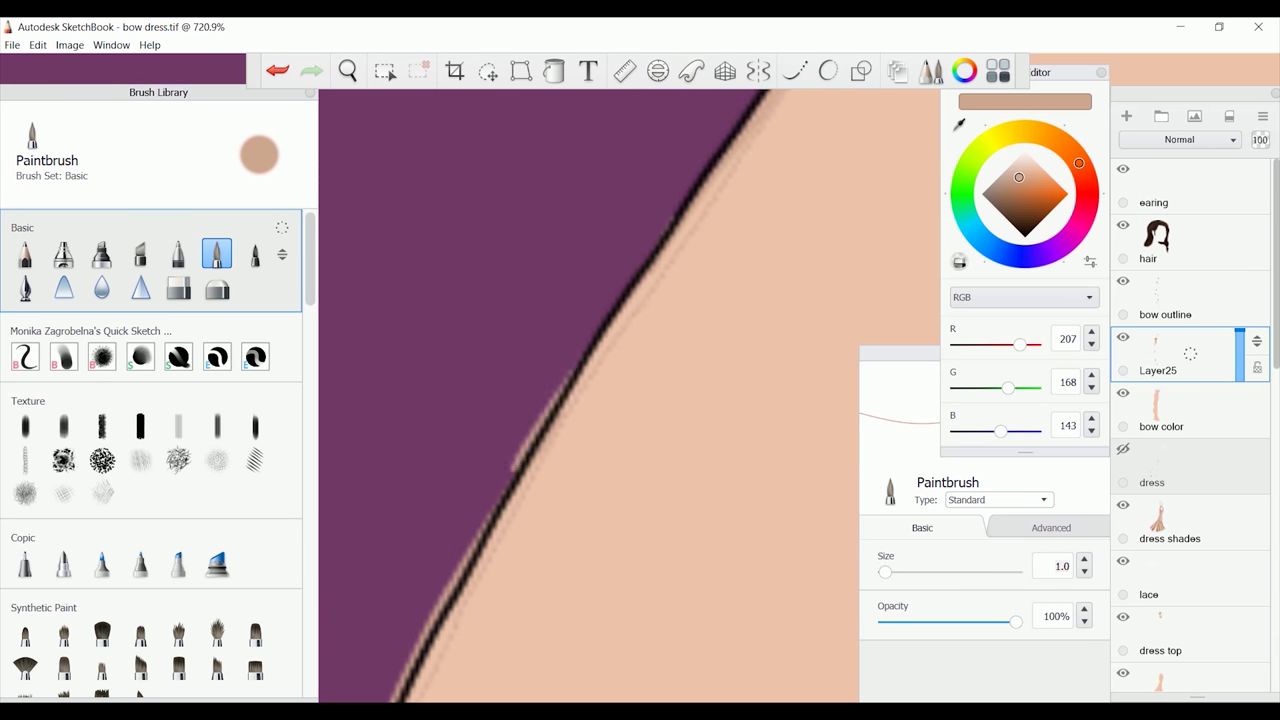
left_click_drag(348, 70, 614, 323)
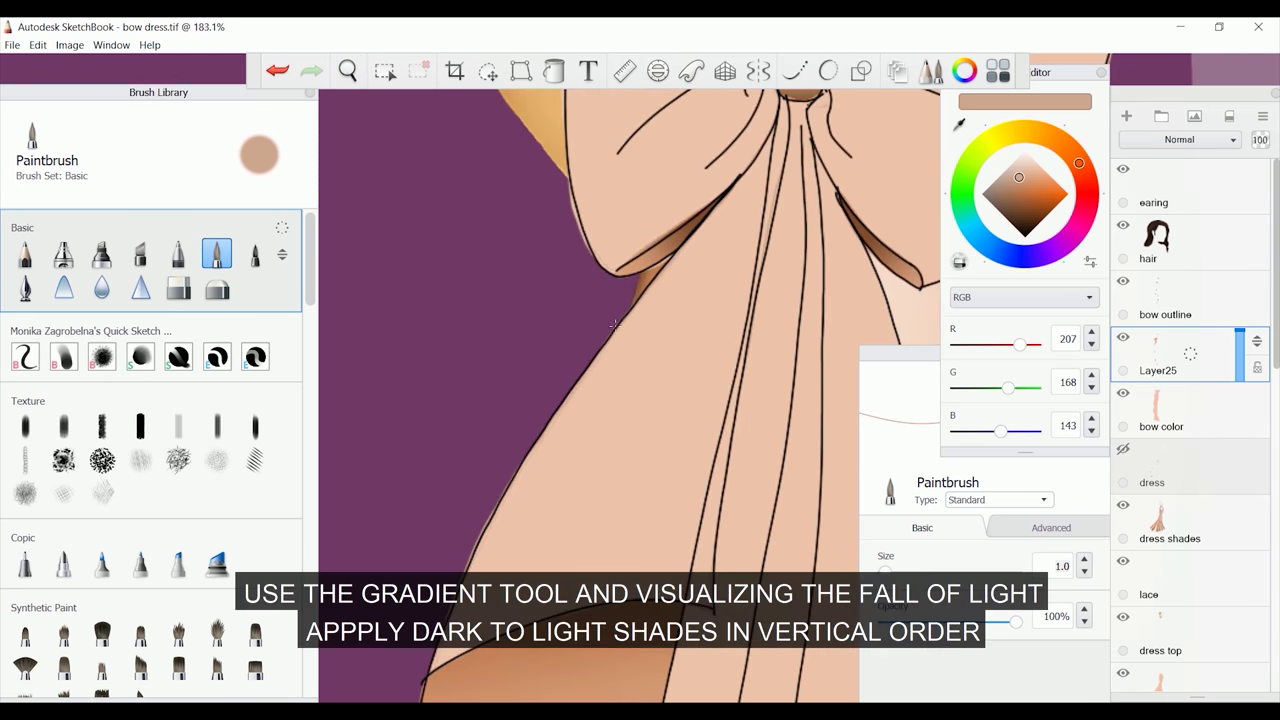
- Fill the upper left tail panel with a diagonal linear gradient from brown near the knot to light peach RGB 238, 196, 170
key("f")
left_click_drag(791, 320, 429, 320)
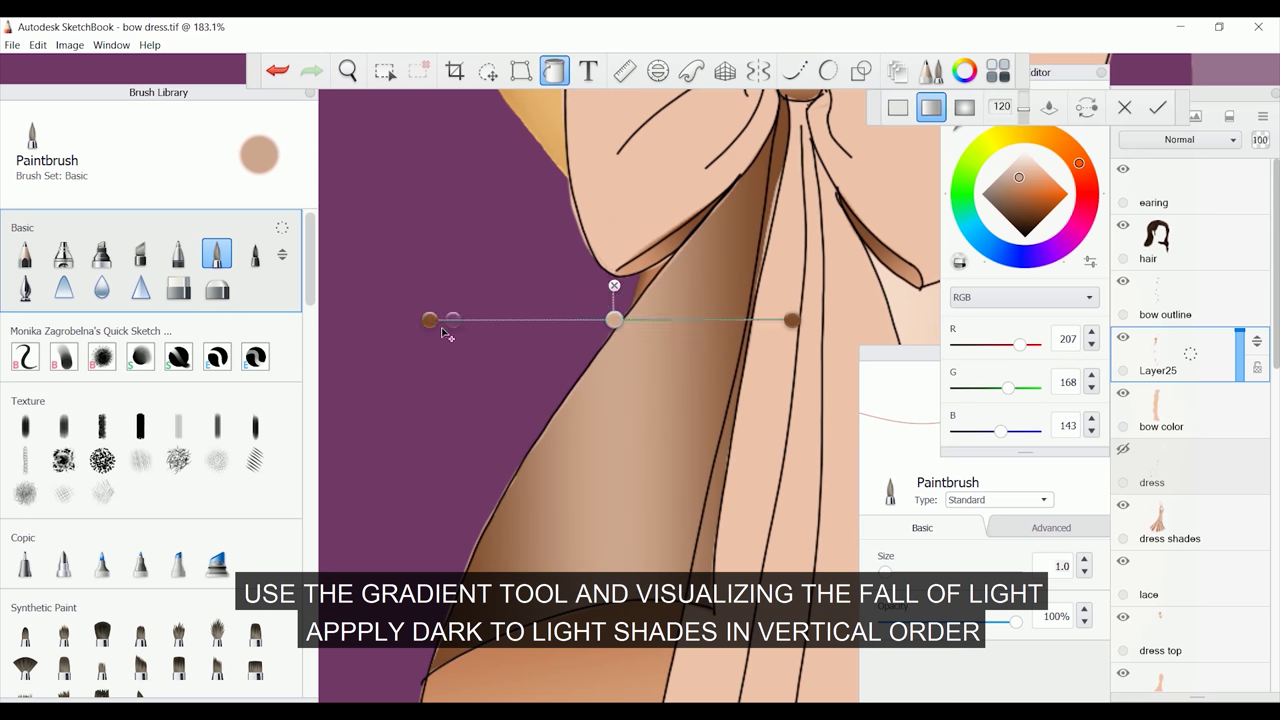
left_click(429, 320)
left_click(791, 320)
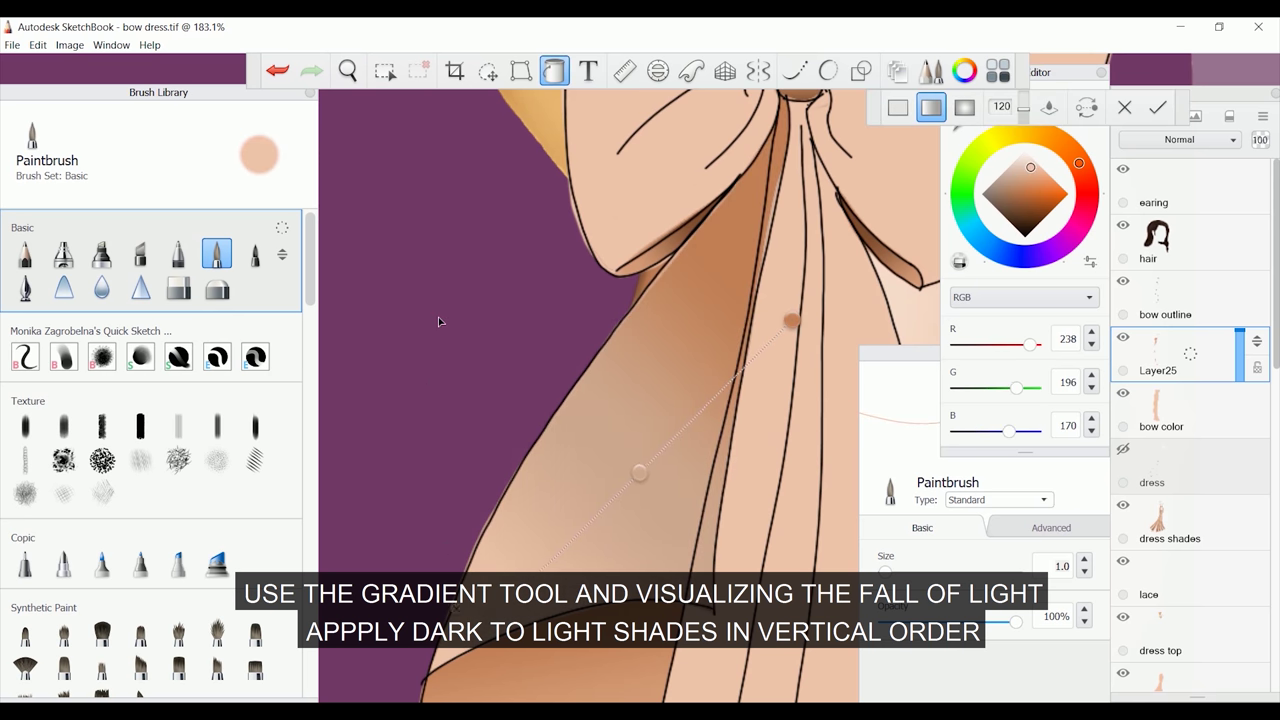
mouse_move(769, 131)
left_mouse_down()
mouse_move(625, 386)
mouse_move(689, 189)
mouse_move(737, 200)
left_mouse_up()
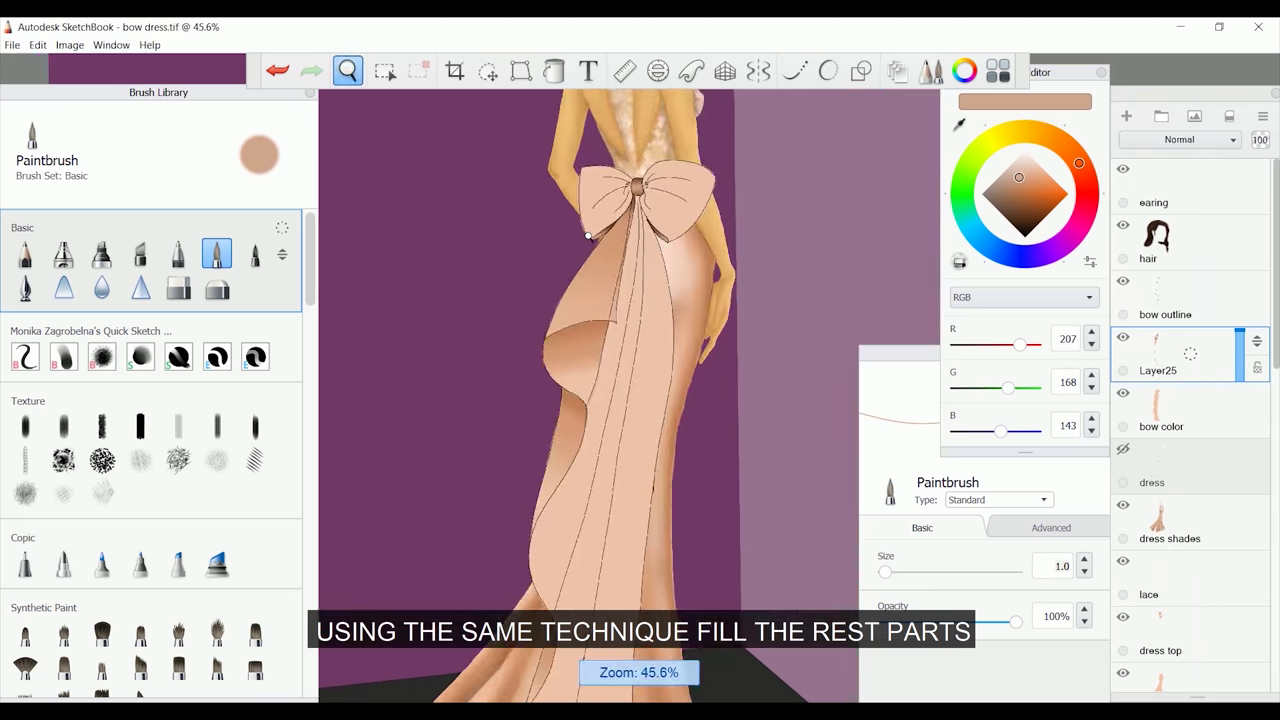
- Add a new layer directly above dress shades and set the Brush 7 texture brush to dark brown RGB 45, 30, 20, size 100.3
scroll(682, 465, "down", 2)
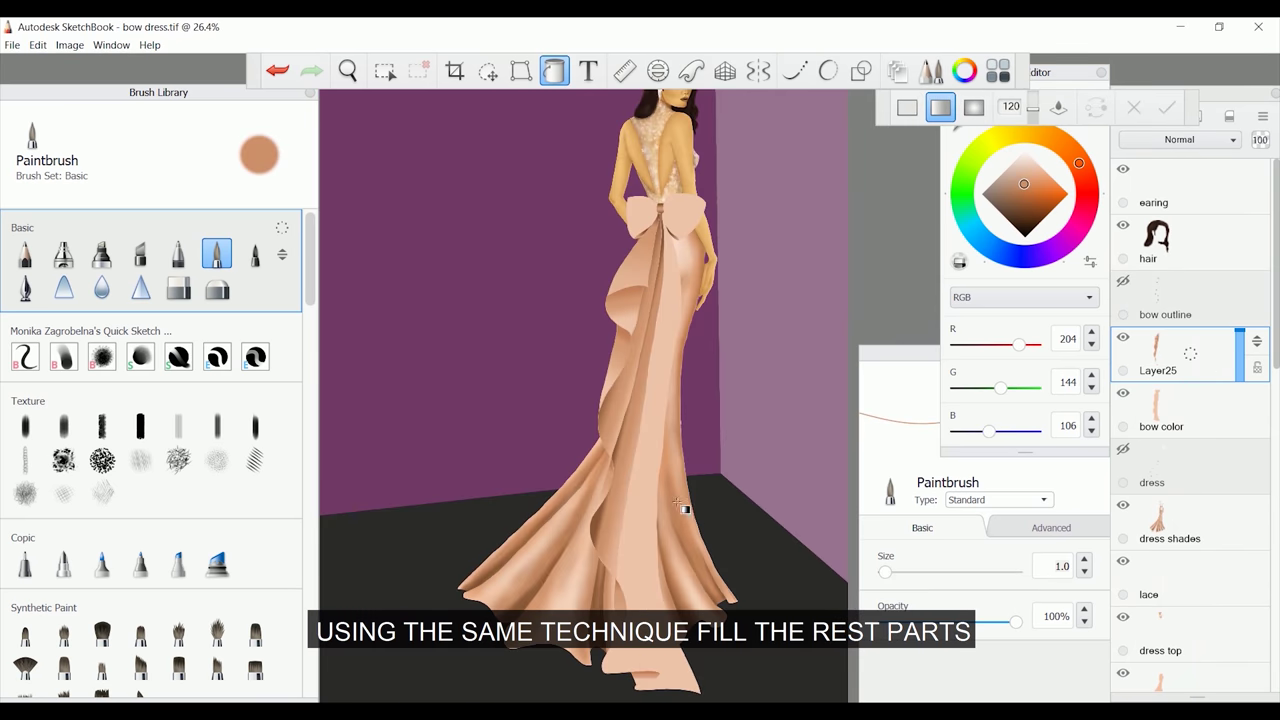
scroll(683, 494, "down", 1)
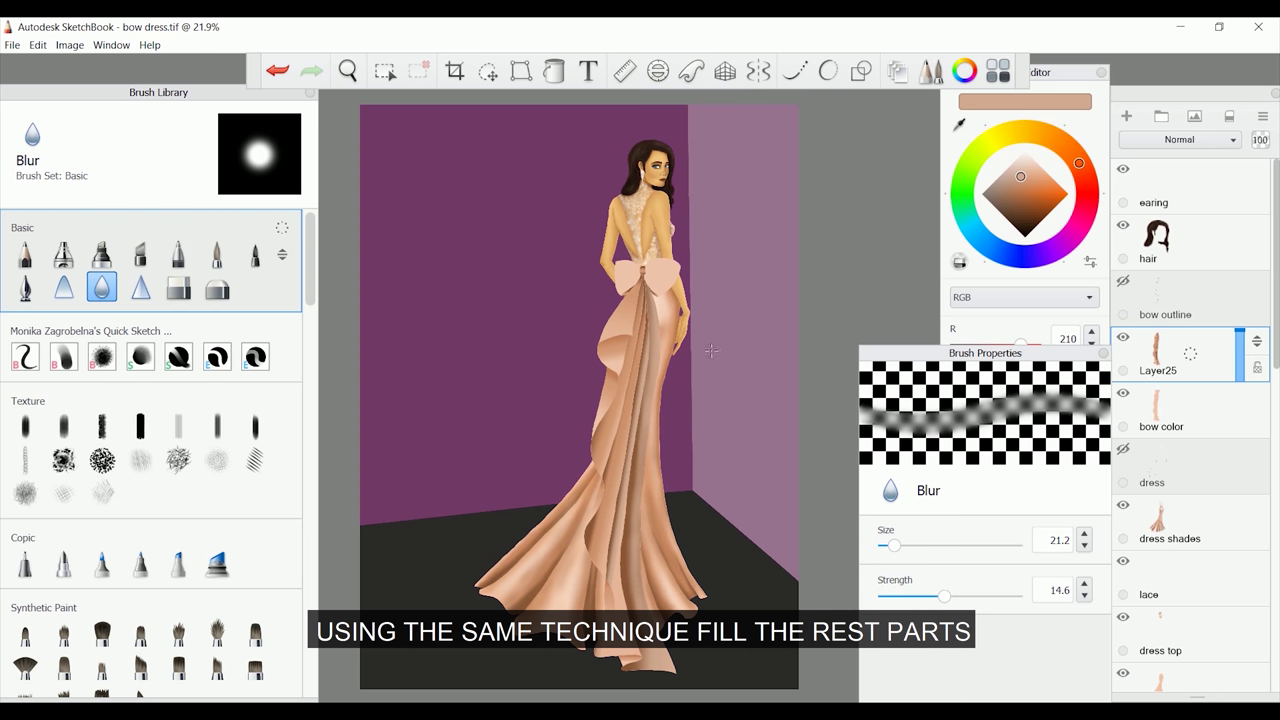
scroll(702, 408, "down", 1)
left_click(1166, 520)
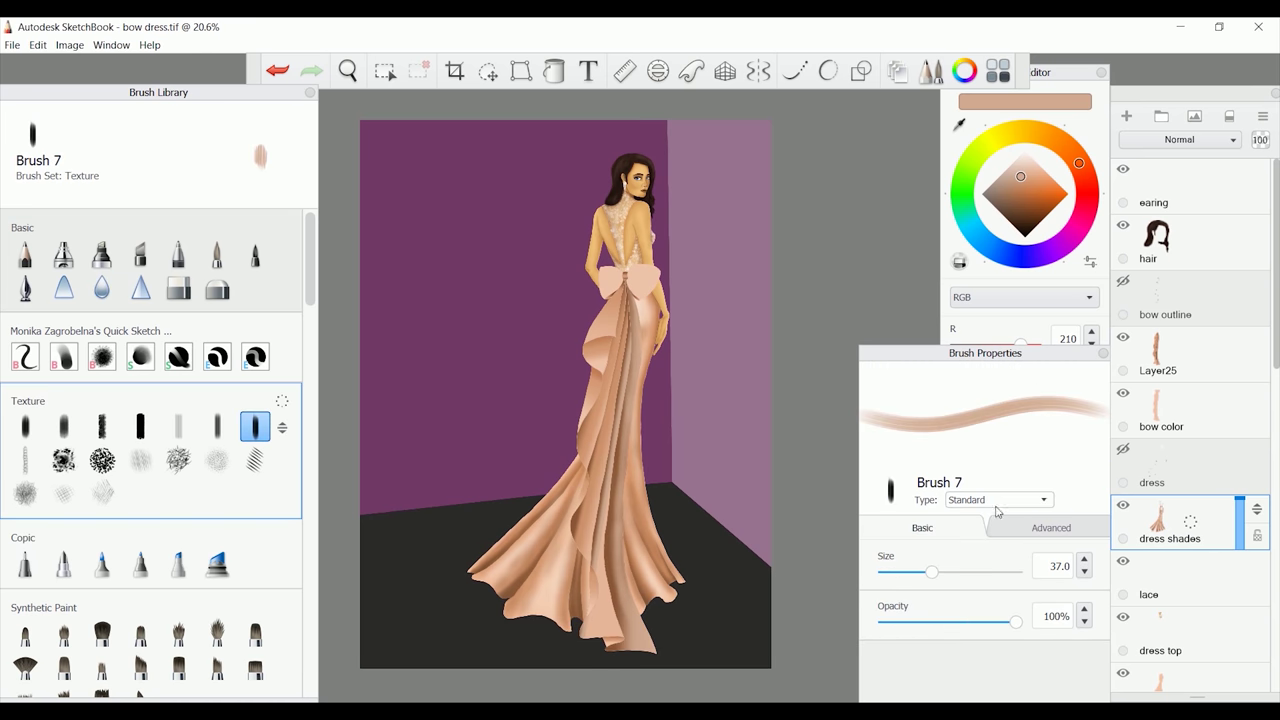
left_click_drag(945, 578, 966, 580)
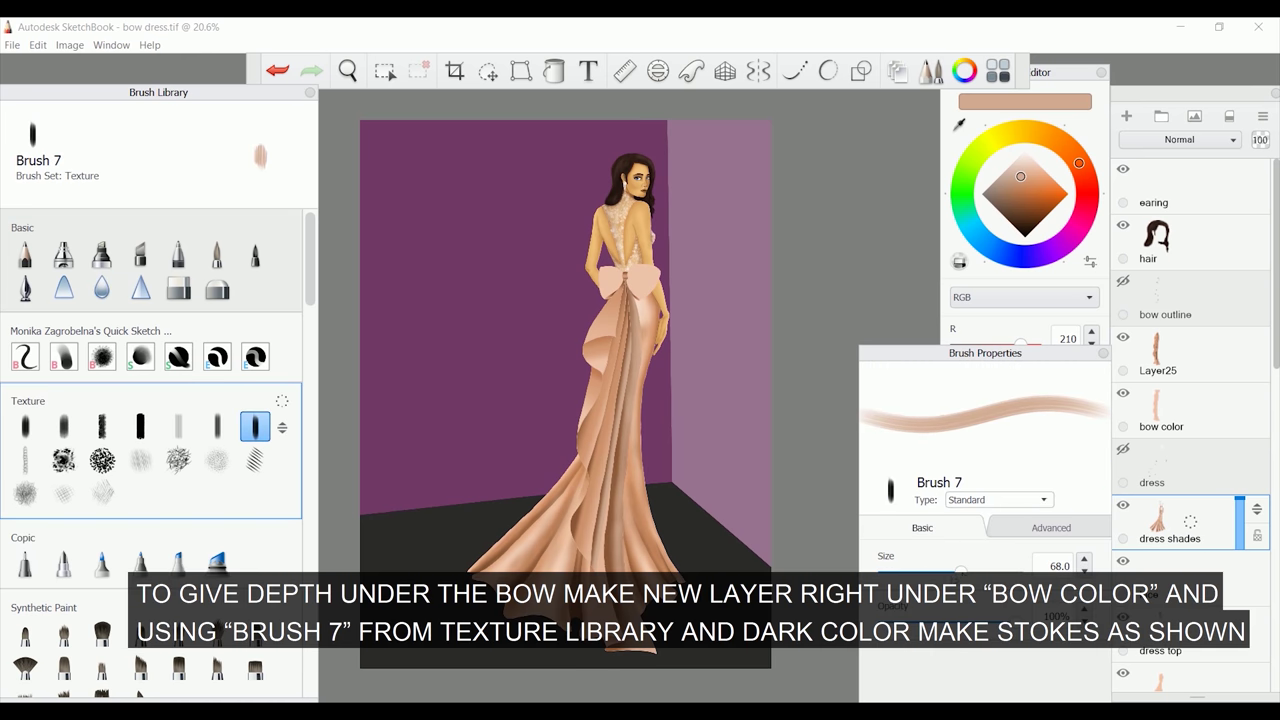
left_click(1025, 232)
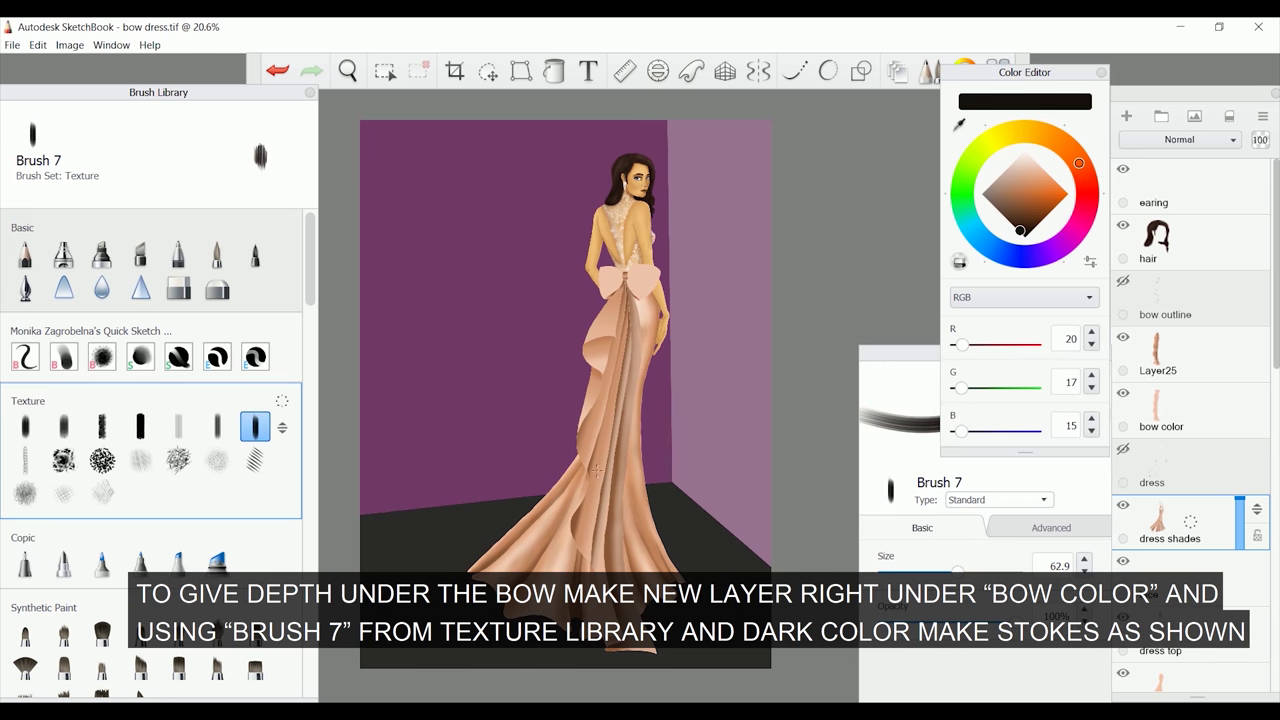
left_click(1126, 116)
left_click(1017, 216)
left_click_drag(450, 324, 654, 279)
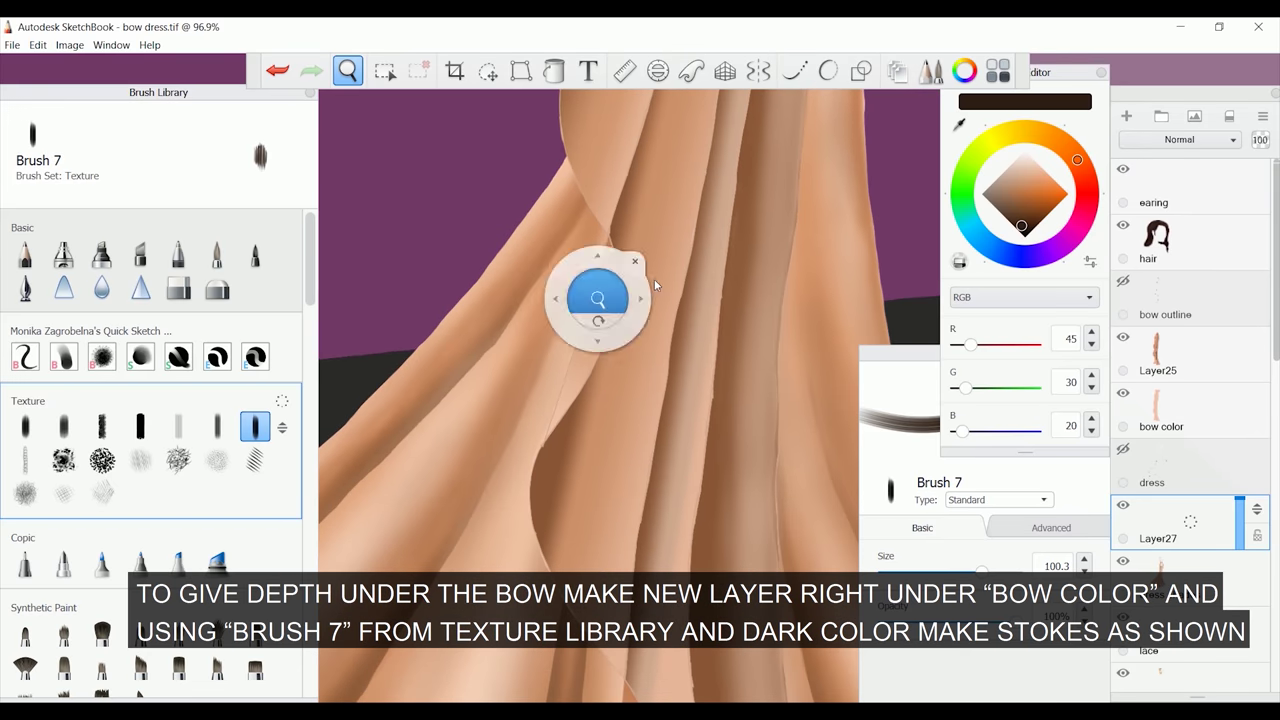
- Paint dark shadow strokes on the gown along the left wavy edge of the lower bow tails
left_click_drag(574, 160, 545, 385)
left_click_drag(565, 290, 530, 595)
left_click_drag(590, 220, 520, 400)
mouse_move(570, 160)
left_mouse_down()
mouse_move(550, 447)
mouse_move(505, 570)
left_mouse_up()
left_click_drag(560, 450, 520, 200)
mouse_move(530, 250)
left_mouse_down()
mouse_move(480, 515)
mouse_move(490, 490)
left_mouse_up()
left_click_drag(530, 190, 490, 265)
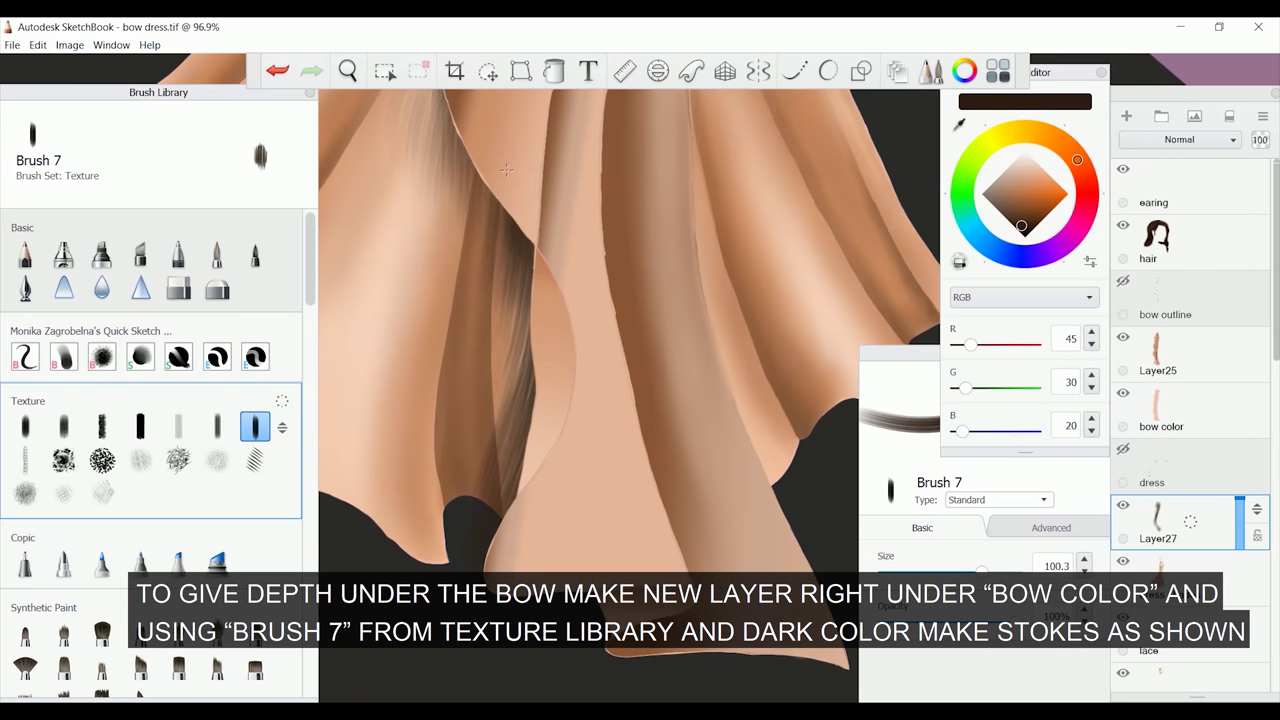
- Paint dark shadow strokes on the gown along the right edge of the lower bow tail
left_click_drag(765, 477, 705, 250)
mouse_move(725, 355)
left_mouse_down()
mouse_move(463, 189)
mouse_move(695, 92)
left_mouse_up()
left_click_drag(770, 480, 705, 270)
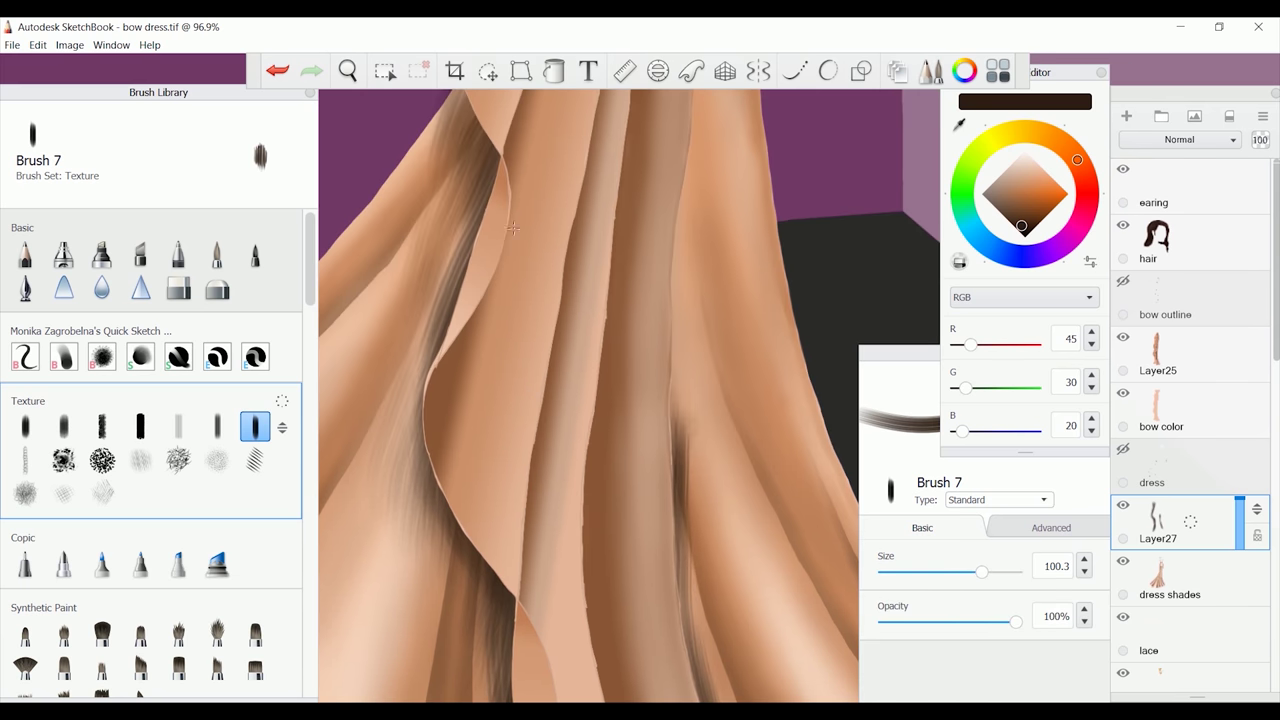
- Extend the dark shadow strokes along both edges of the tails' middle section
mouse_move(500, 92)
left_mouse_down()
mouse_move(445, 275)
mouse_move(410, 530)
left_mouse_up()
left_click_drag(420, 385, 380, 550)
left_click_drag(455, 105, 415, 180)
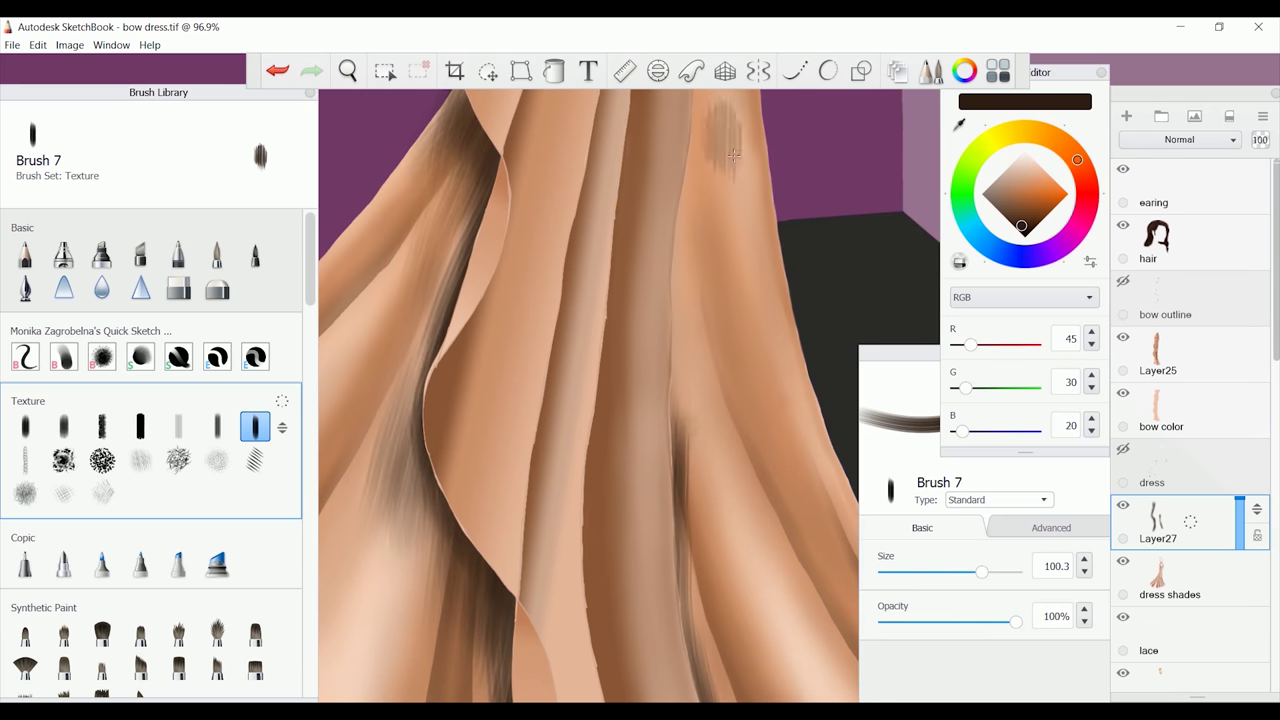
left_click_drag(740, 90, 672, 450)
left_click_drag(700, 200, 673, 365)
left_click_drag(700, 592, 684, 688)
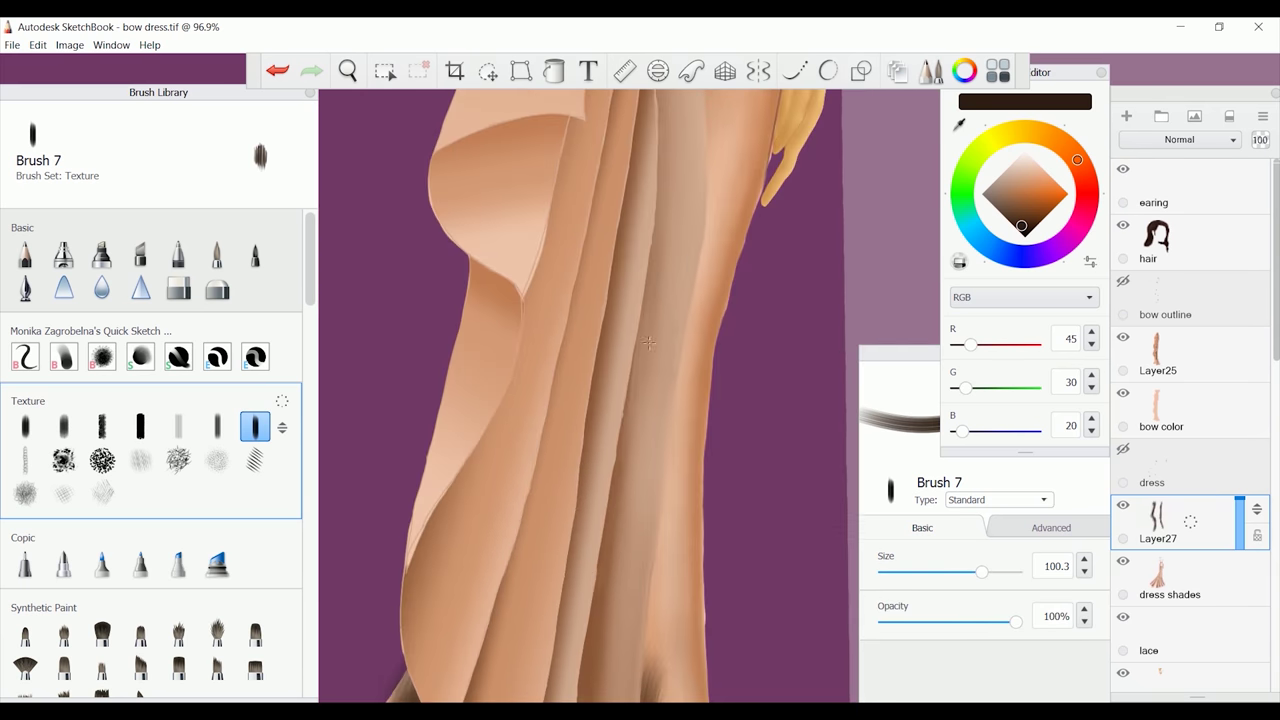
- Shade the gown along the right edge of the upper tails and beneath the bow loops with dark strokes
left_click_drag(722, 178, 650, 668)
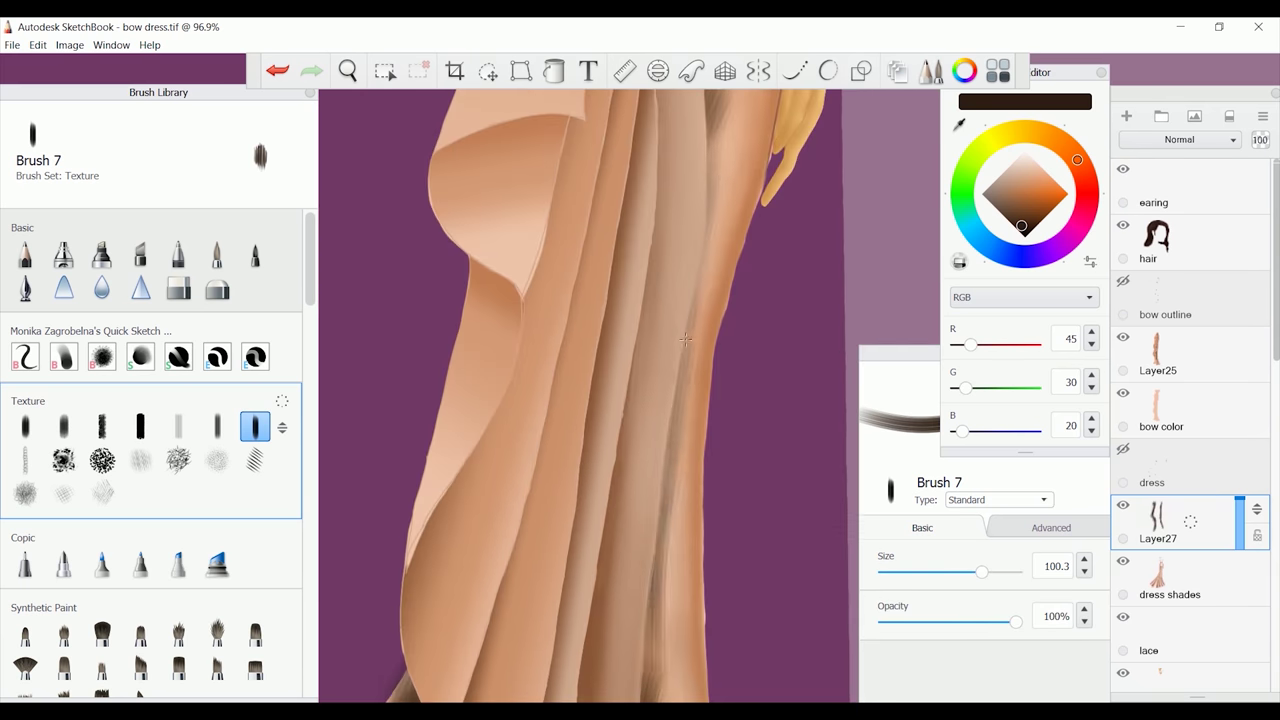
left_click_drag(720, 124, 648, 480)
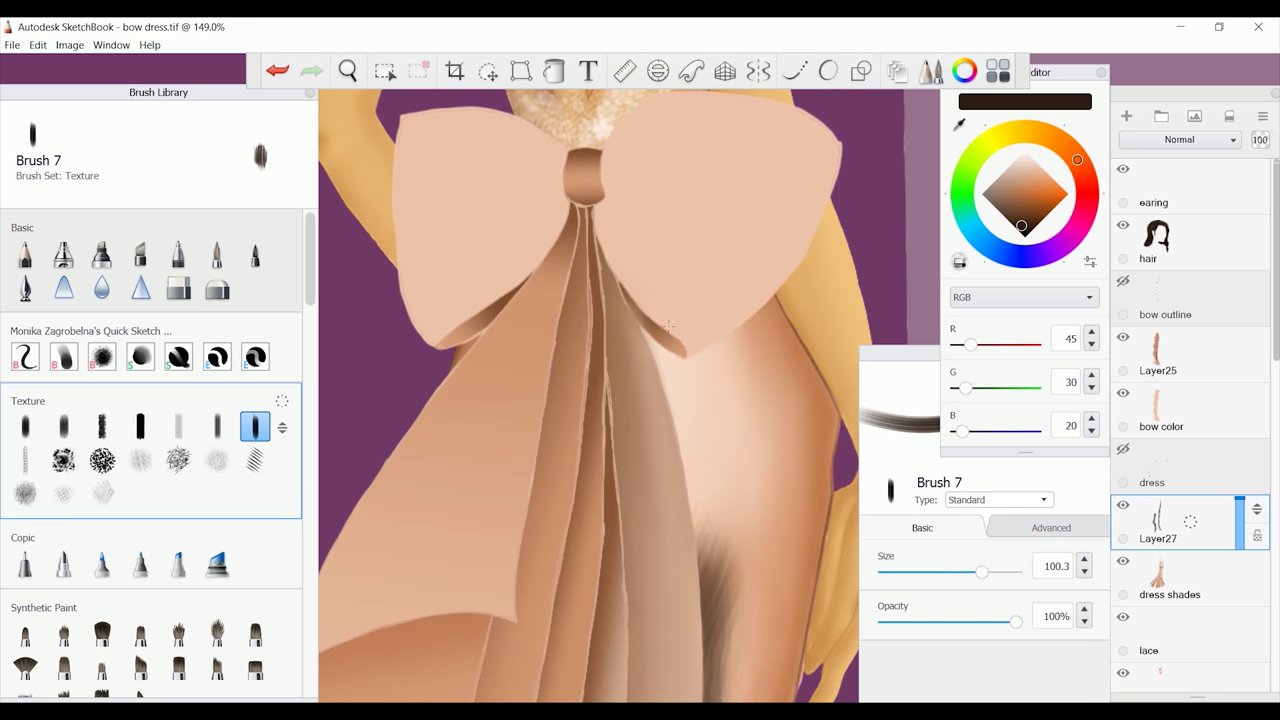
mouse_move(700, 340)
left_mouse_down()
mouse_move(655, 610)
mouse_move(662, 540)
left_mouse_up()
left_click_drag(500, 317, 486, 377)
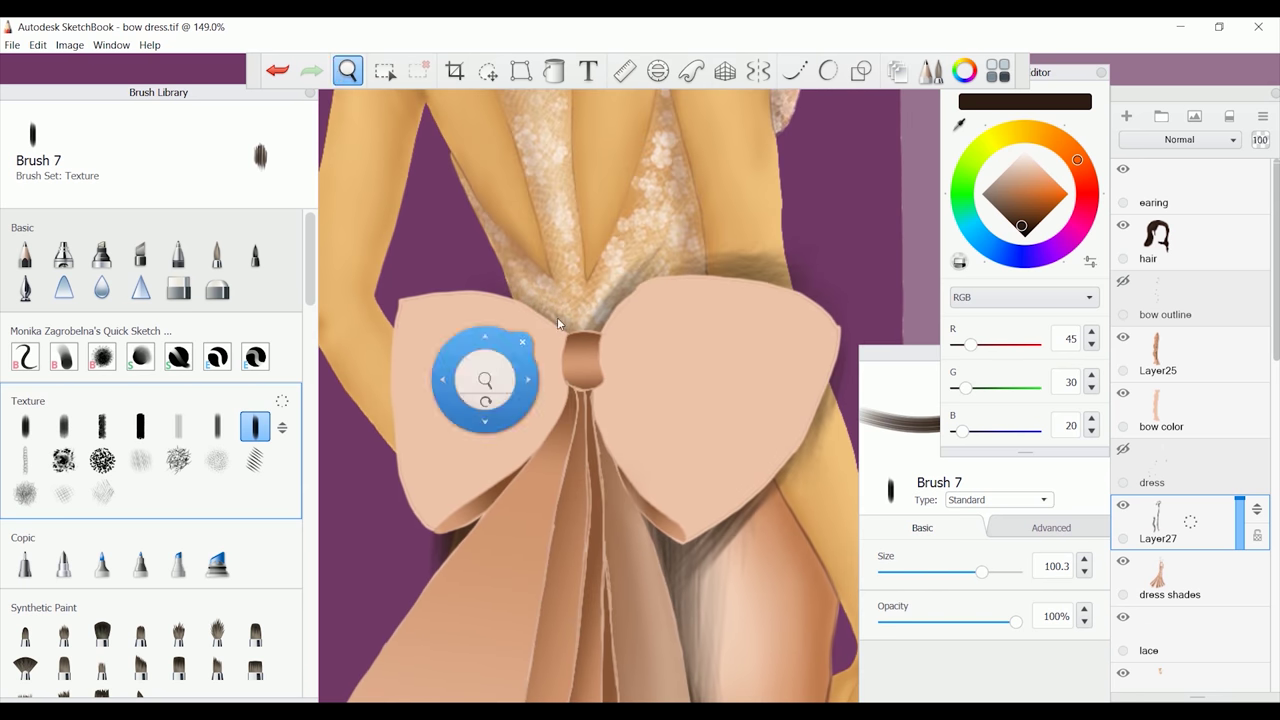
- Smooth the dark shadow strokes around the tails with the Blur tool at size 106.1 and strength 31.2
left_click(101, 287)
left_click_drag(941, 595, 1013, 595)
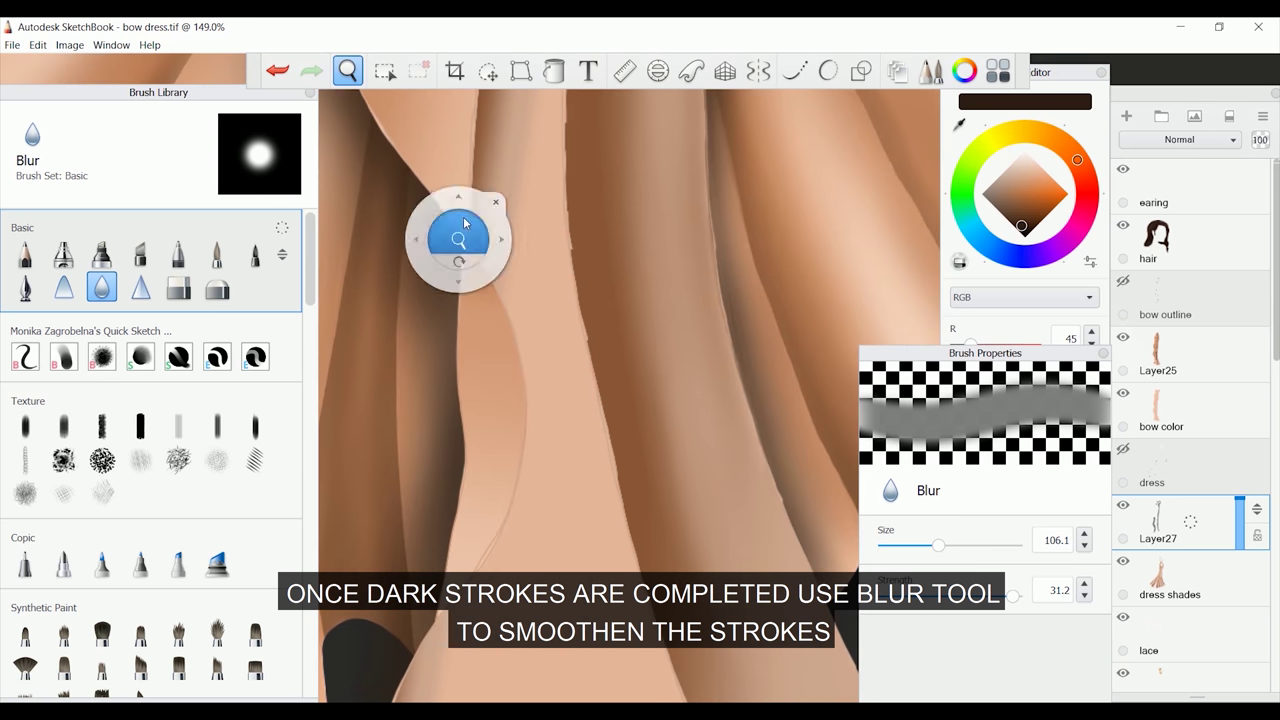
left_click_drag(457, 243, 578, 640)
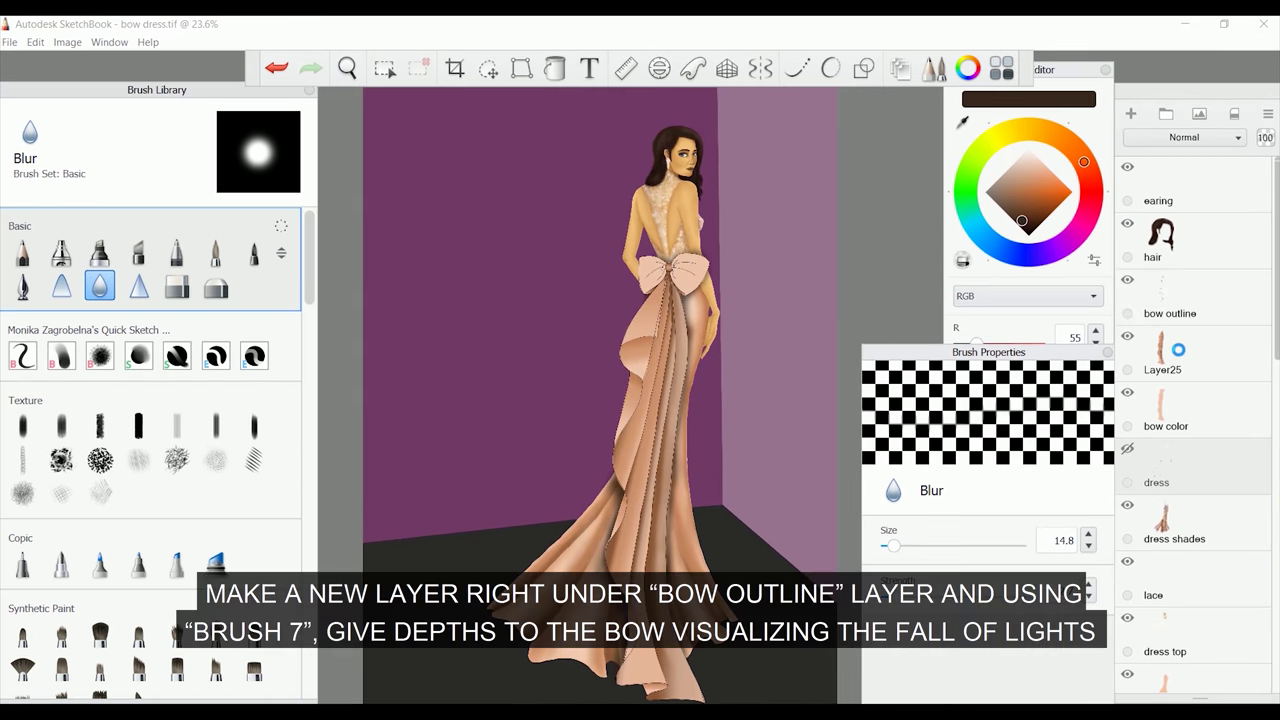
- Add a new layer directly below bow outline and lay the first Brush 7 shading strokes along the left loop's creases near the knot
left_click(1133, 115)
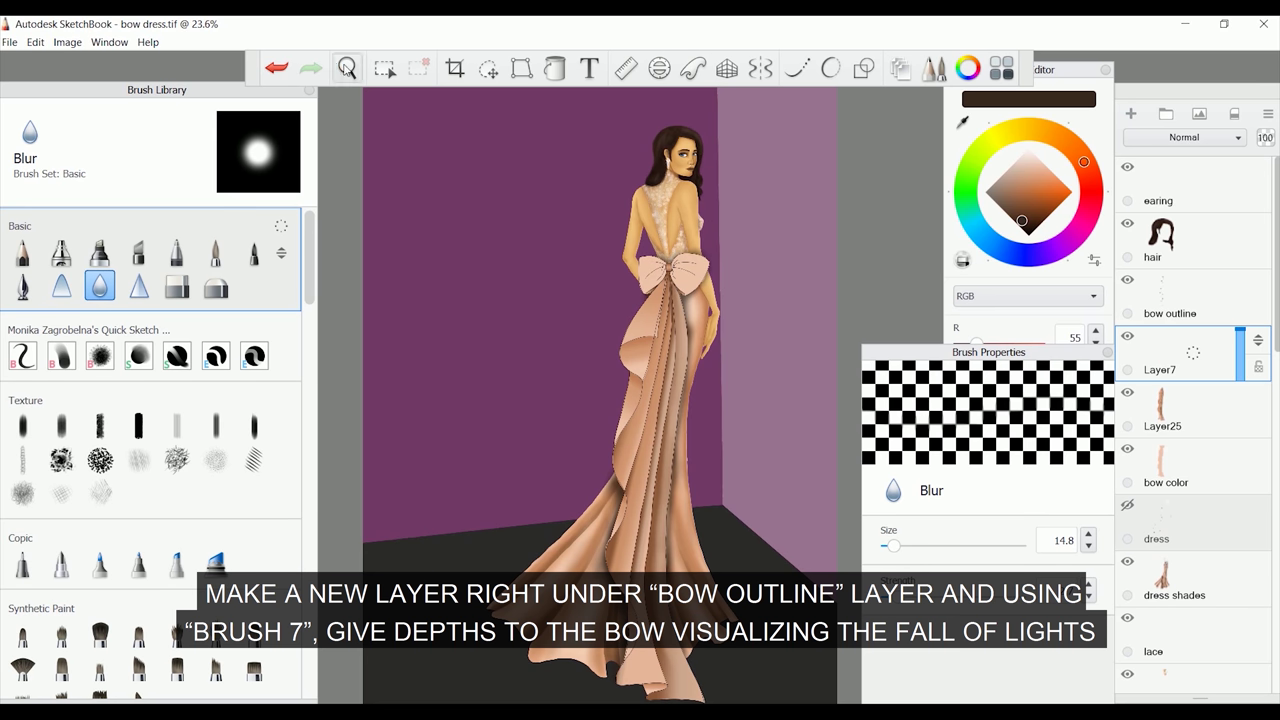
scroll(675, 275, "up", 10)
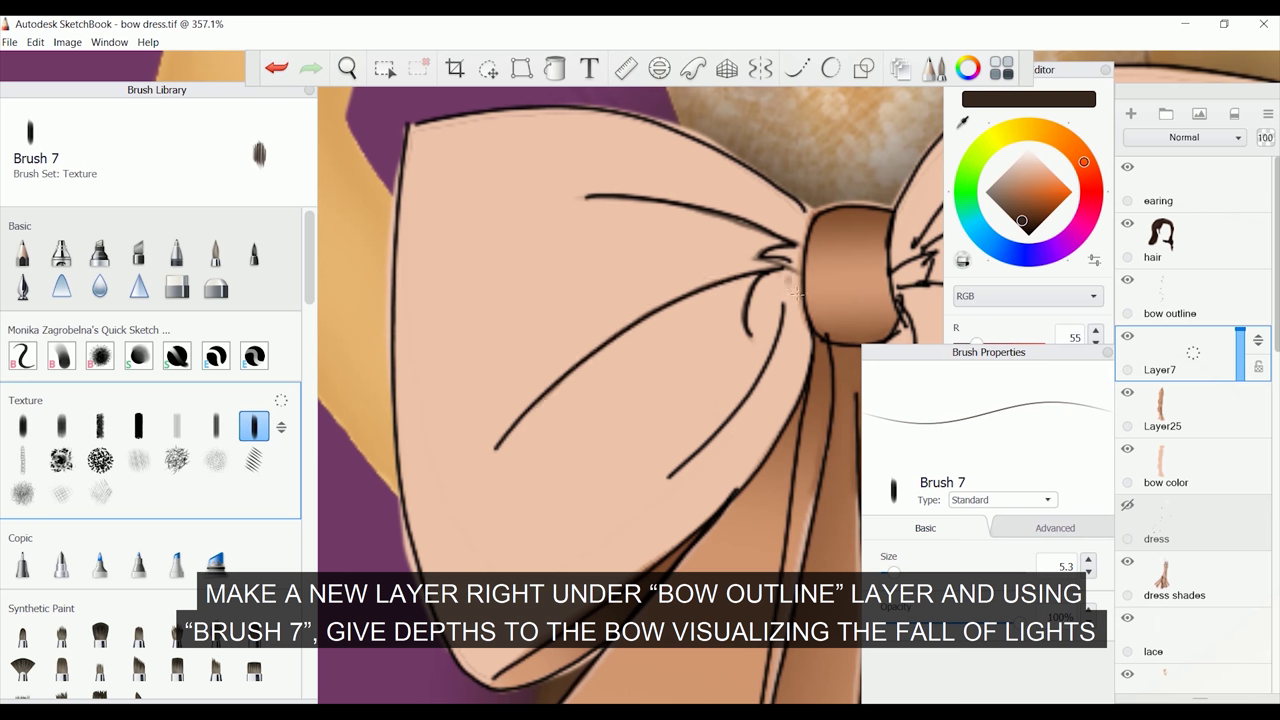
left_click_drag(745, 235, 735, 268)
left_click_drag(775, 215, 520, 210)
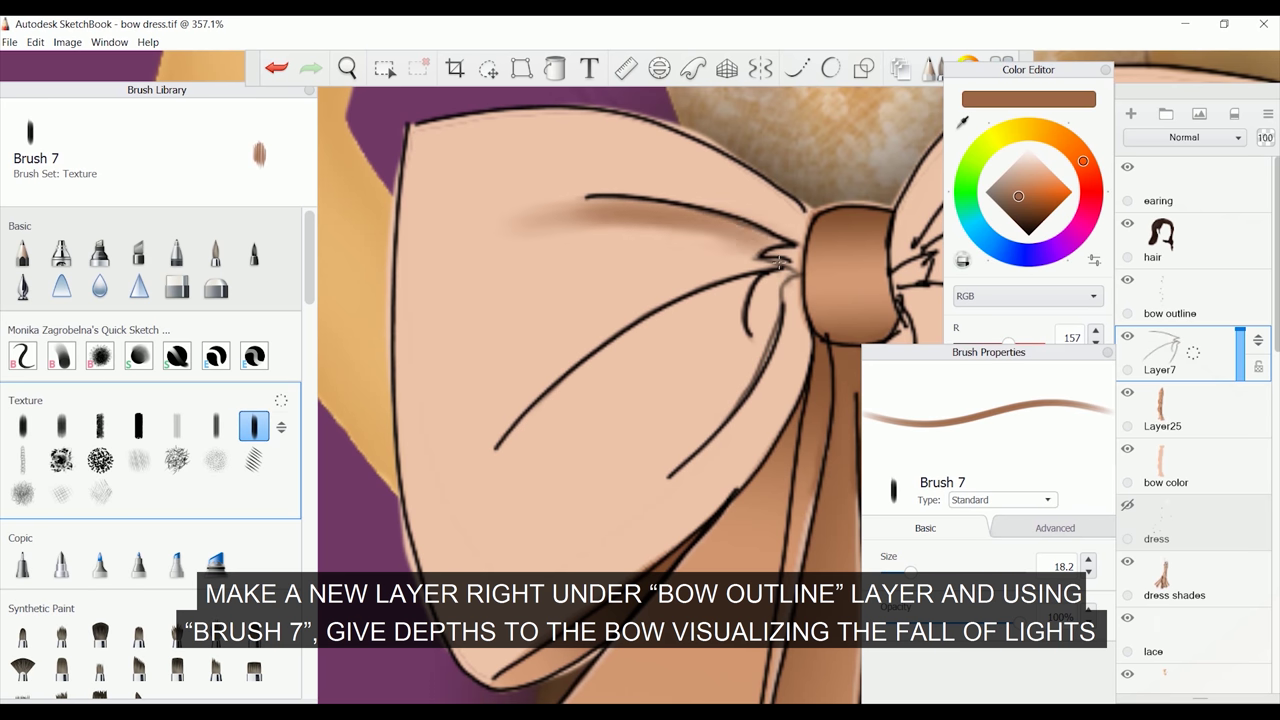
- Shade the left loop's crease lines and upper edge in brown using Brush 7 at size 18.2
mouse_move(640, 235)
left_mouse_down()
mouse_move(781, 307)
mouse_move(745, 380)
mouse_move(615, 505)
mouse_move(790, 335)
mouse_move(700, 515)
left_mouse_up()
left_click_drag(670, 192, 500, 228)
left_click_drag(686, 246, 790, 195)
left_click_drag(740, 120, 450, 200)
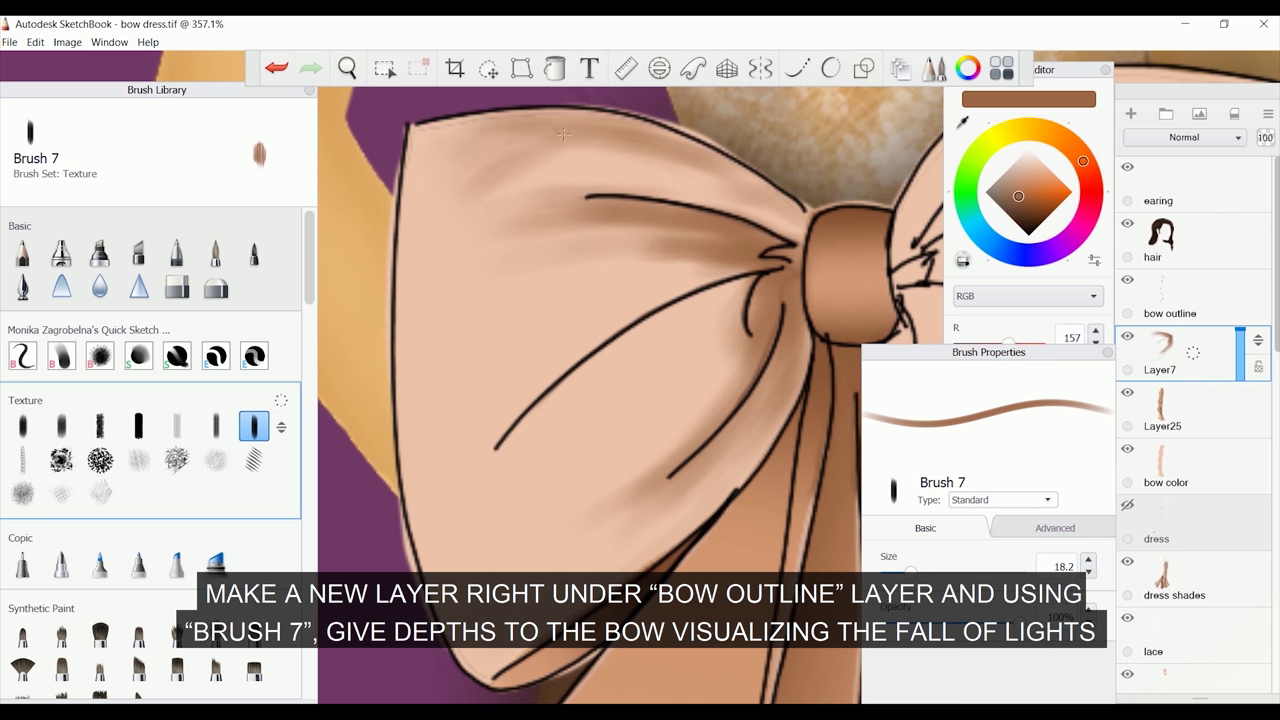
- Build up brown shading along the left loop's outer edge and under its middle crease with Brush 7 at size 26.0
left_click_drag(420, 120, 450, 570)
mouse_move(740, 280)
left_mouse_down()
mouse_move(580, 380)
mouse_move(535, 465)
left_mouse_up()
left_click_drag(570, 130, 410, 260)
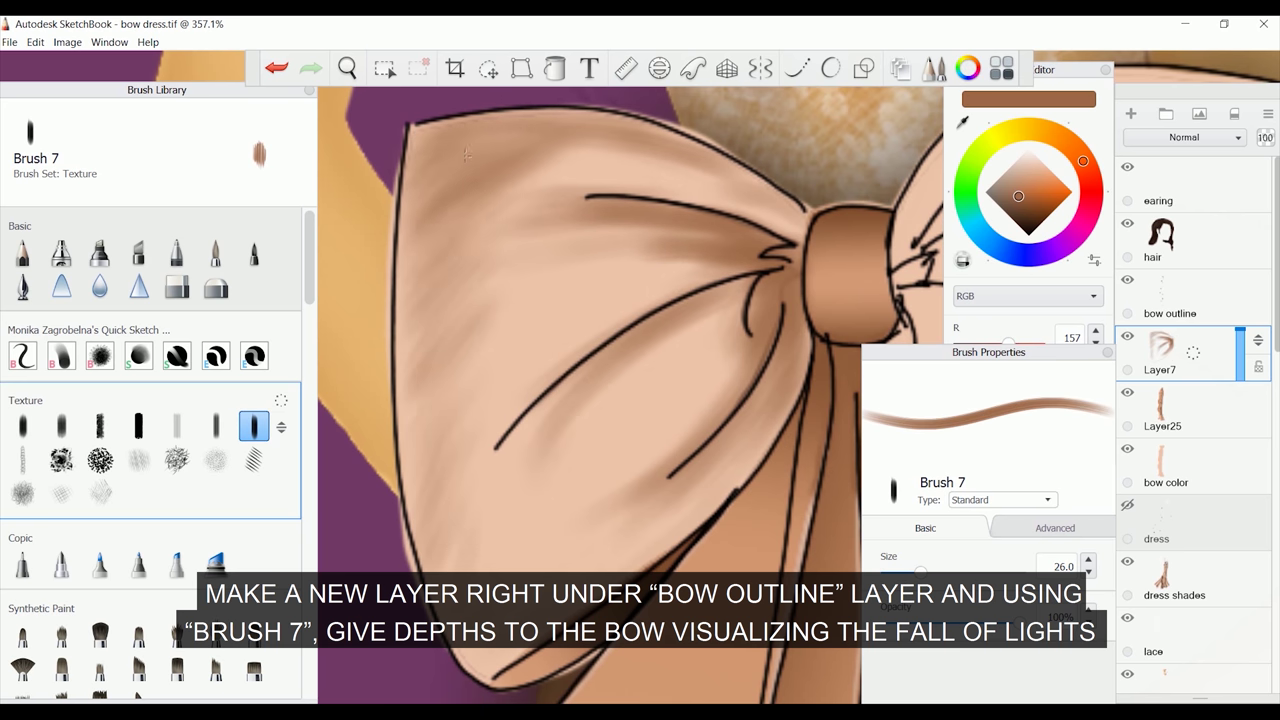
left_click_drag(500, 210, 425, 440)
mouse_move(420, 545)
left_mouse_down()
mouse_move(492, 676)
mouse_move(480, 150)
left_mouse_up()
left_click_drag(410, 220, 510, 410)
left_click_drag(450, 570, 640, 330)
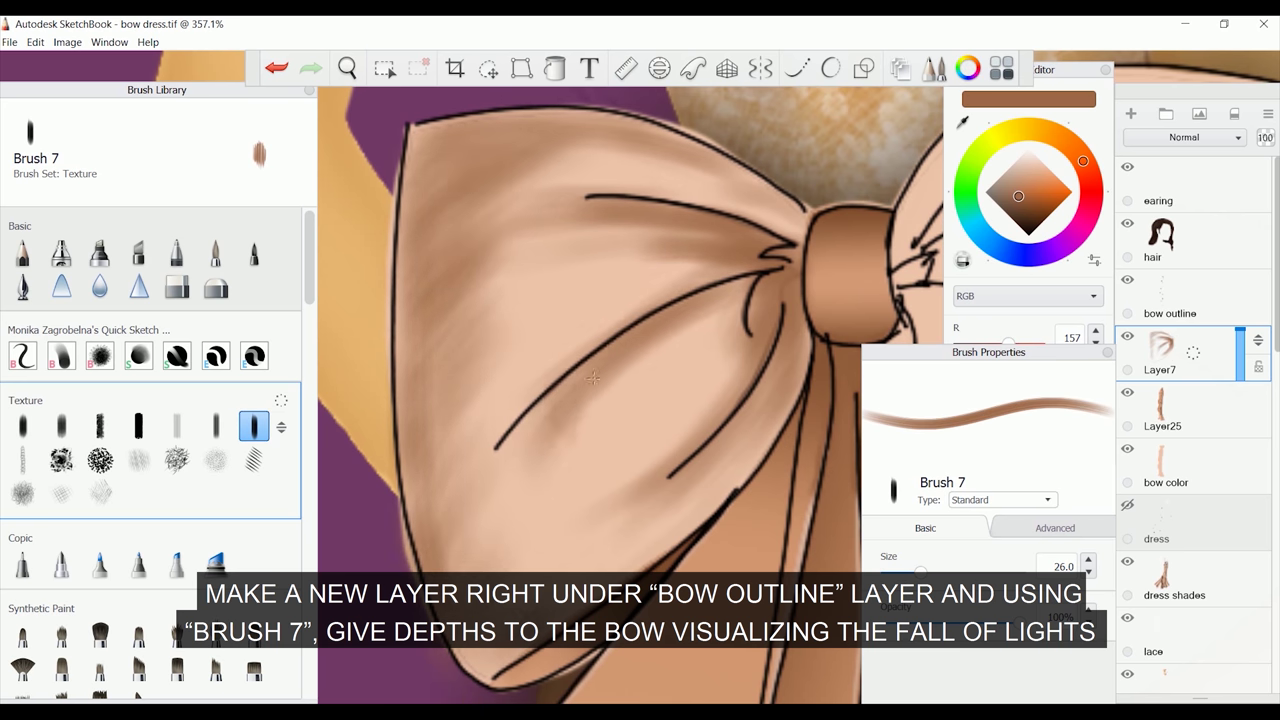
- Deepen the brown shading around the left loop's creases and lower edge, reducing Brush 7 to size 14.3
left_click_drag(735, 298, 650, 370)
left_click_drag(735, 348, 508, 462)
left_click_drag(690, 500, 592, 563)
left_click_drag(775, 395, 680, 525)
left_click_drag(770, 175, 575, 210)
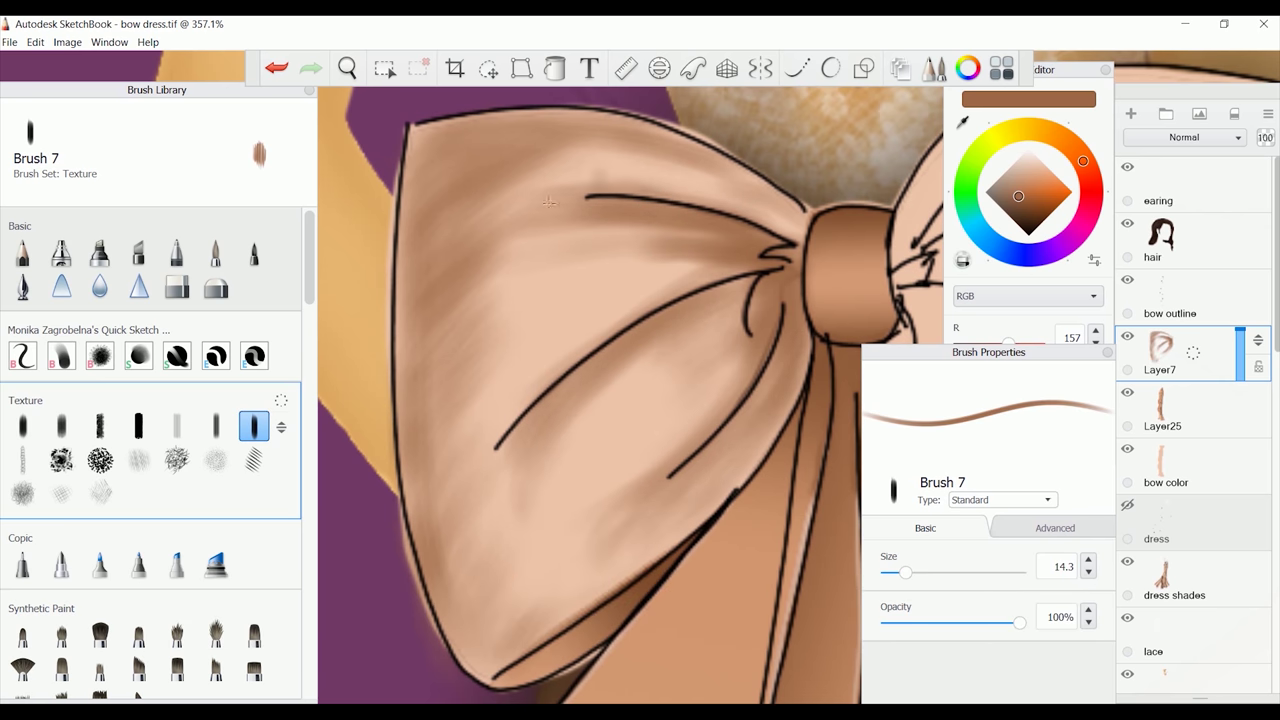
- Smooth the left loop's shading with Blur at size 14.8 and strength 15.4, then undo the last stroke
left_click(99, 286)
left_click_drag(730, 170, 430, 135)
left_click_drag(760, 200, 790, 250)
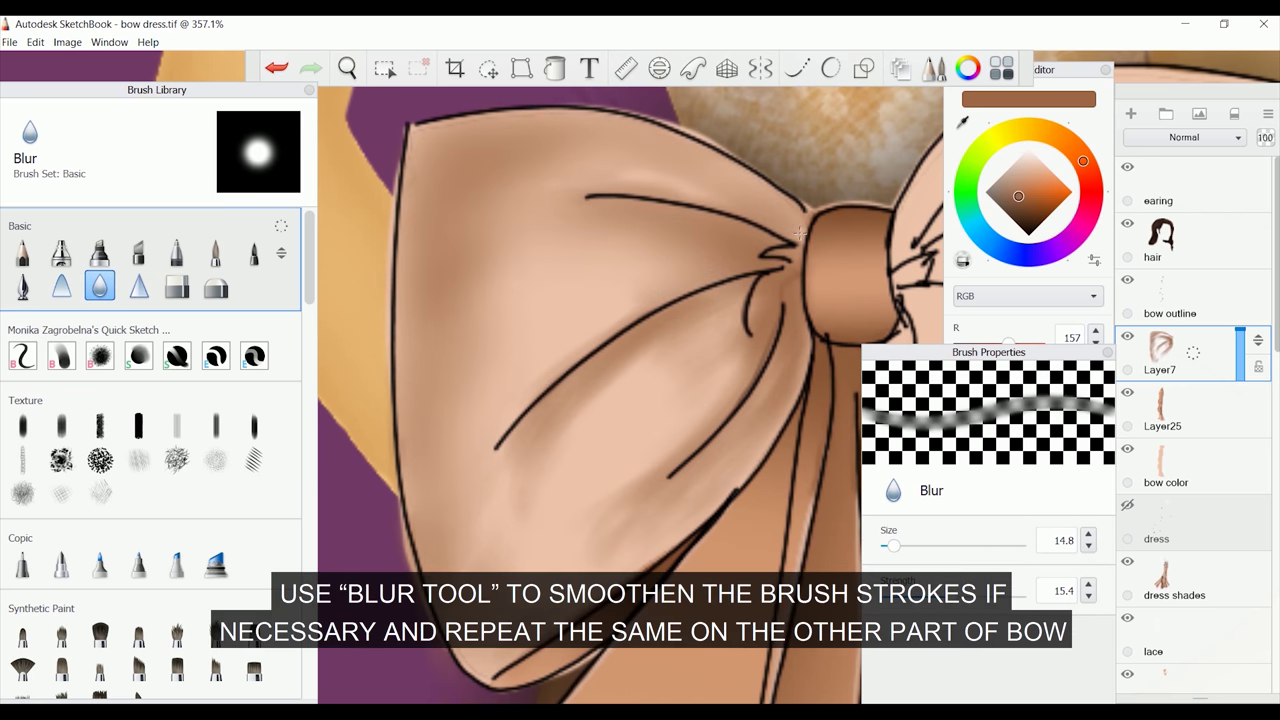
left_click_drag(415, 370, 430, 570)
mouse_move(630, 500)
left_mouse_down()
mouse_move(800, 233)
mouse_move(700, 215)
mouse_move(570, 410)
mouse_move(750, 310)
mouse_move(788, 330)
left_mouse_up()
key("ctrl+z")
- Strengthen the left loop's inner fold shadows with Brush 7 at size 16.9 and soften them with Blur at strength 6.4
left_click(253, 426)
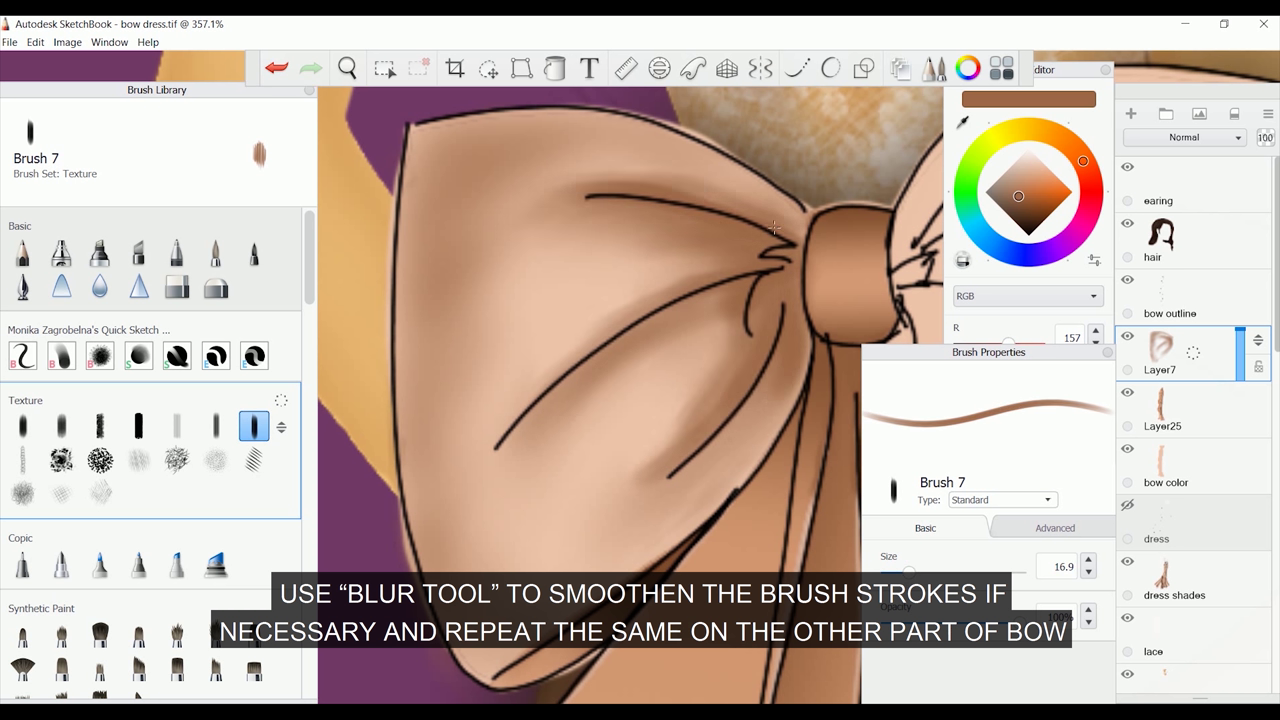
left_click_drag(650, 316, 694, 482)
left_click(100, 288)
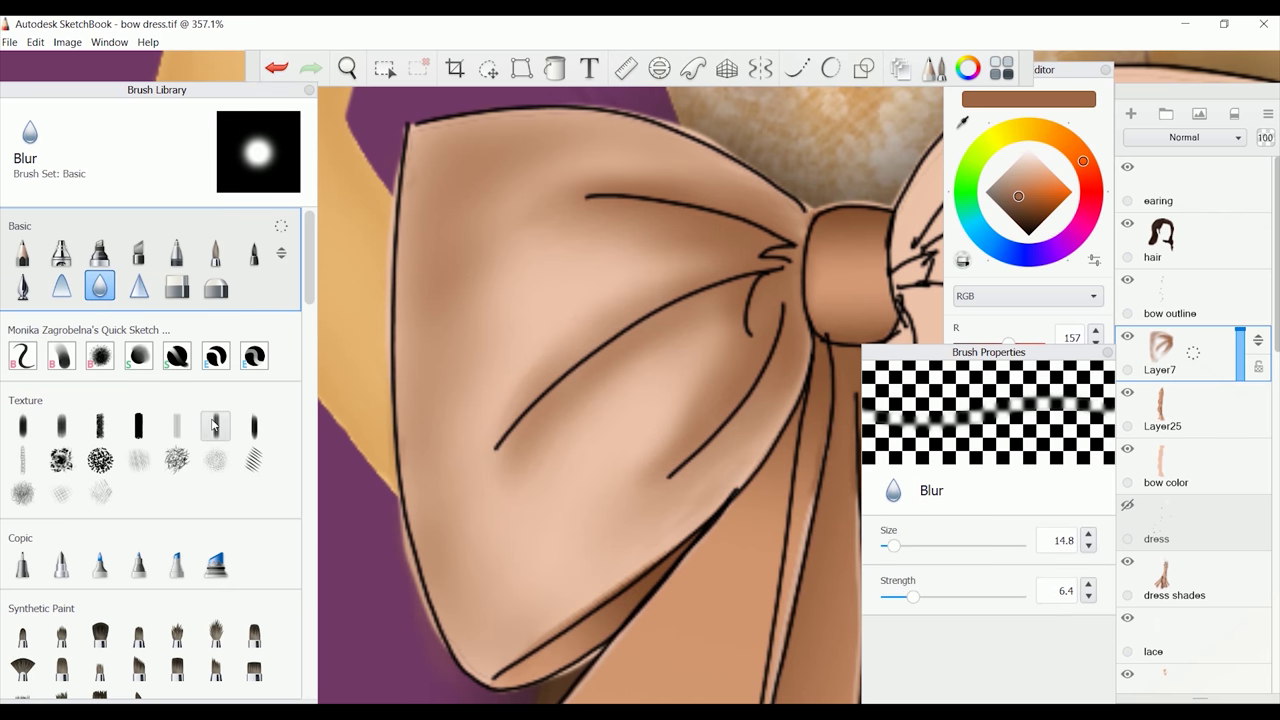
- Darken the left loop's creases beside the knot with dark brown Brush 7 strokes and soften them with Blur at strength 3.9
left_click(254, 426)
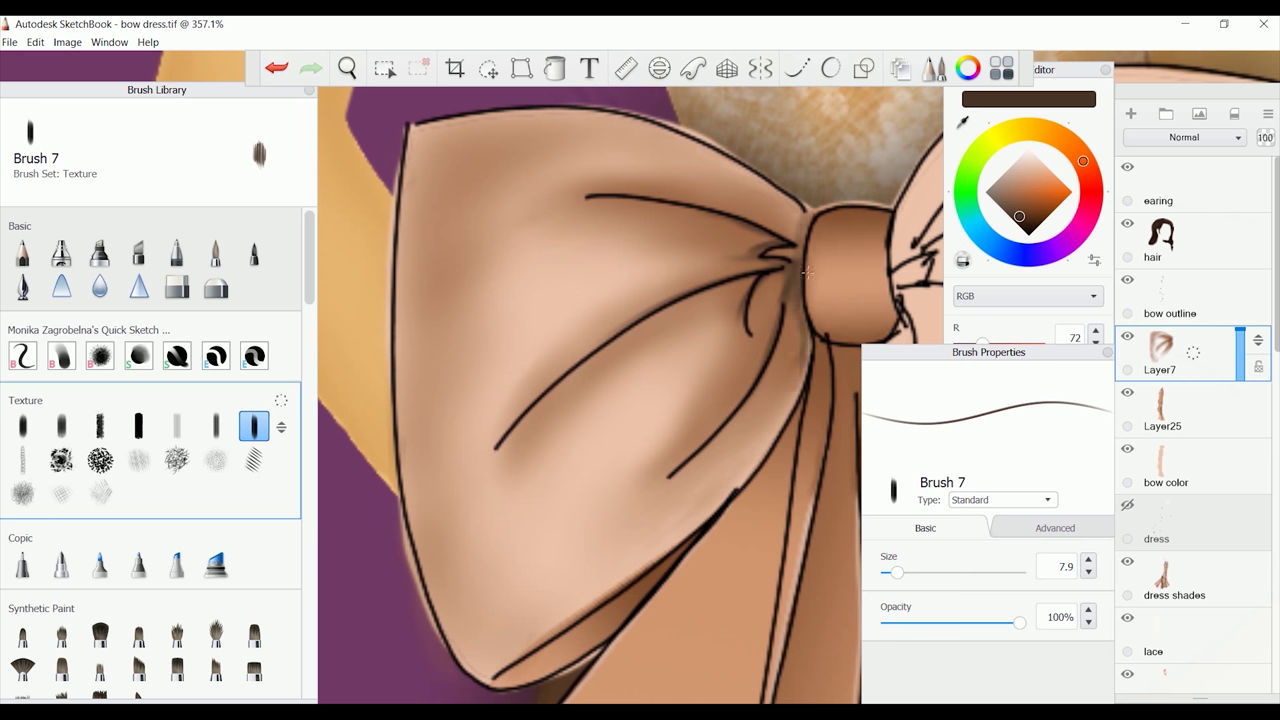
left_click(785, 325, "alt")
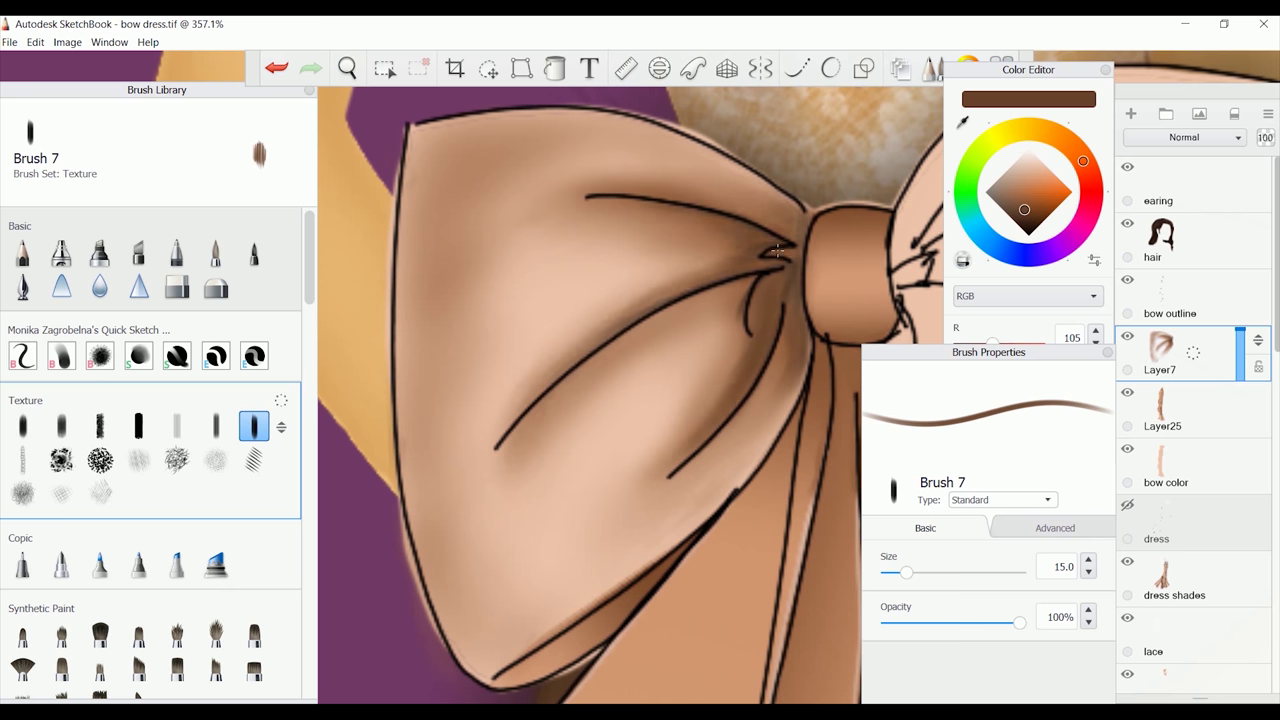
key("b")
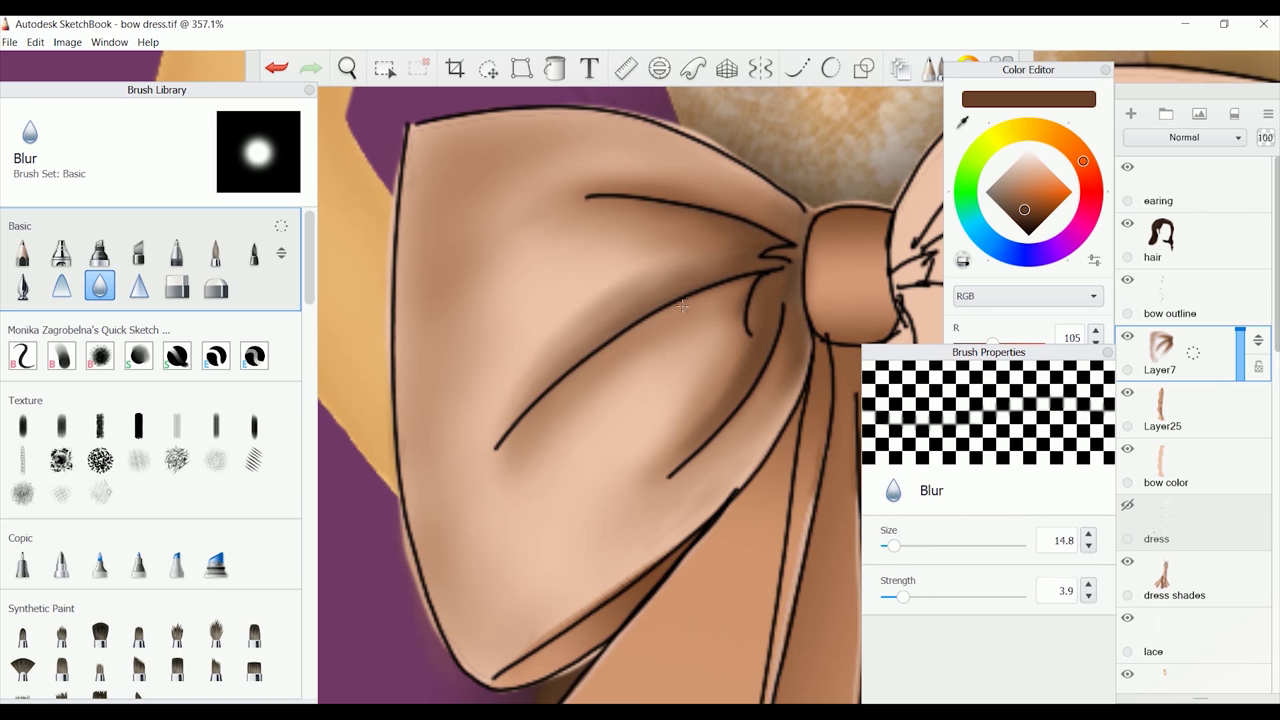
- Paint extra fold shadows across the left loop's upper and lower outer areas with Brush 7 at size 19.5 in a sampled brown
key("b")
left_click(796, 258, "alt")
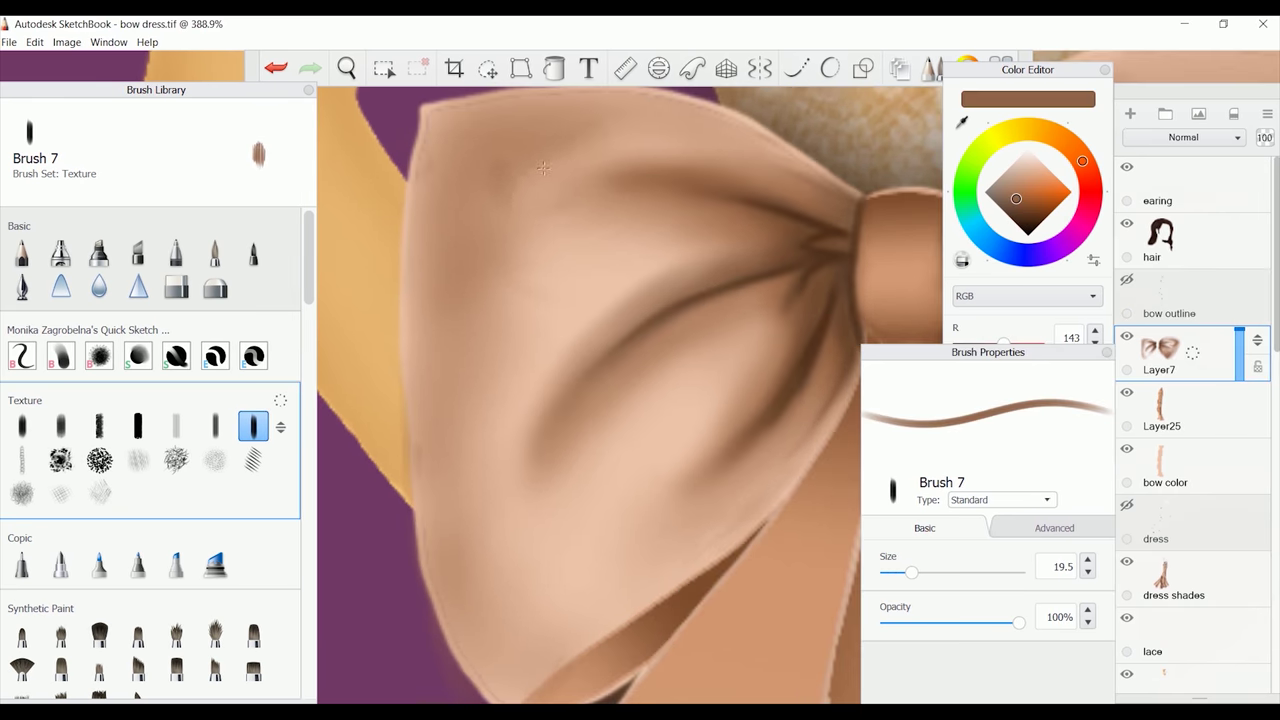
left_click_drag(480, 175, 640, 260)
mouse_move(440, 150)
left_mouse_down()
mouse_move(525, 245)
mouse_move(640, 270)
left_mouse_up()
left_click_drag(470, 450, 581, 564)
left_click_drag(650, 440, 490, 635)
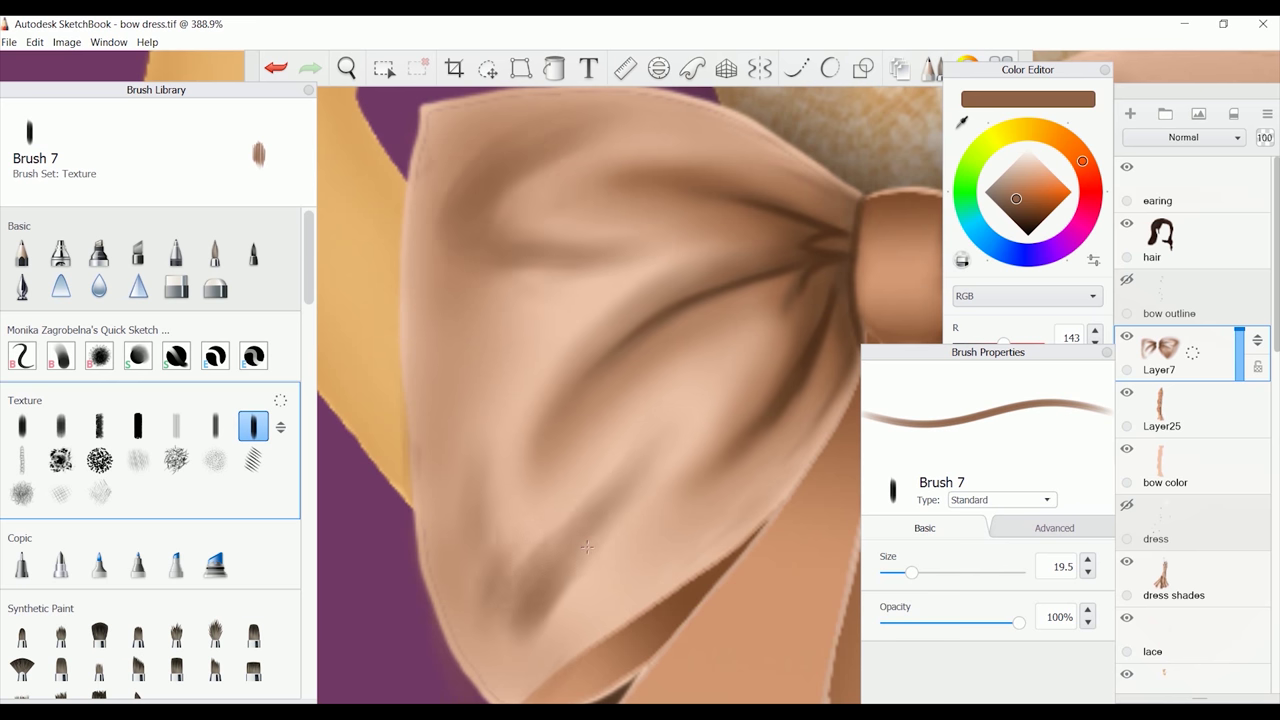
- Build up the V-shaped fold shadow in the left loop's lower outer corner with the brown Brush 7
left_click_drag(490, 380, 500, 585)
left_click_drag(640, 460, 520, 560)
left_click_drag(525, 625, 731, 422)
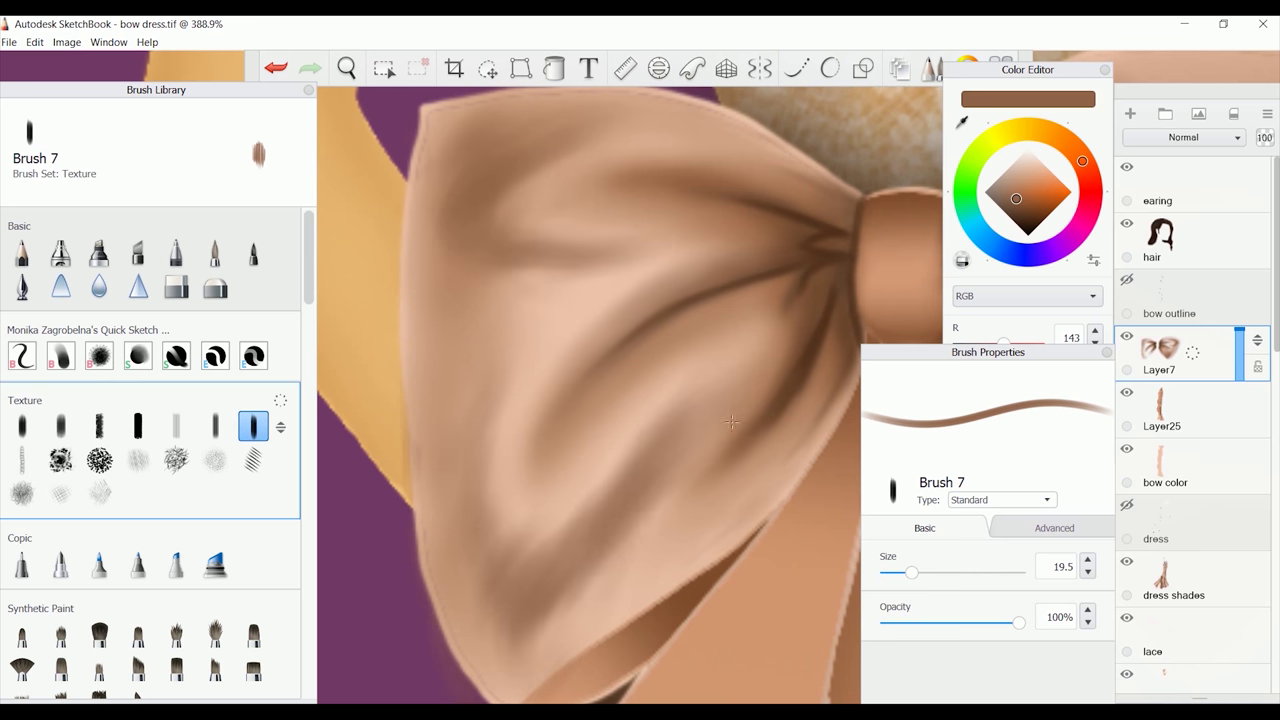
left_click_drag(499, 423, 470, 600)
- Deepen the left loop's outer fold shadows with Brush 7 at size 15.0 in dark brown RGB 88, 55, 34
left_click_drag(911, 572, 905, 572)
left_click(551, 166, "alt")
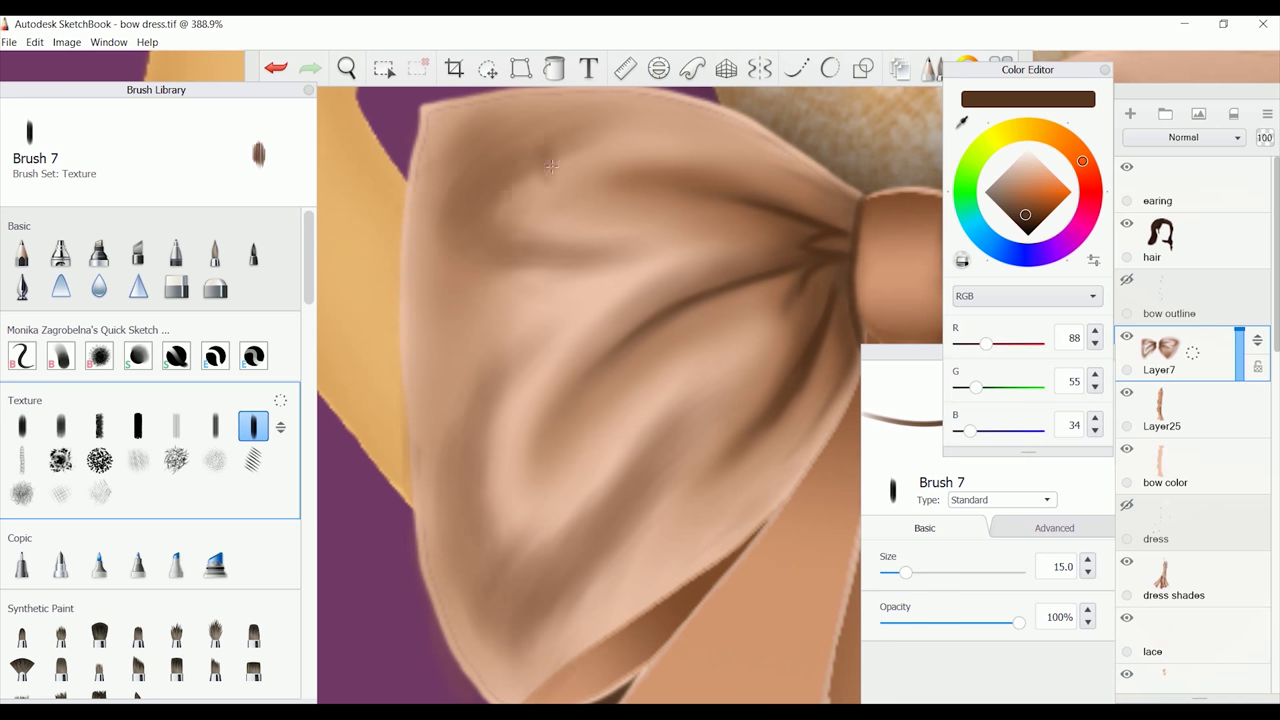
left_click_drag(496, 617, 480, 562)
left_click_drag(605, 540, 535, 632)
- Touch up the left loop's folds with sampled lighter browns using Brush 7 at size 26.0, smoothing with Blur at size 14.8 and strength 5.3
left_click(963, 122)
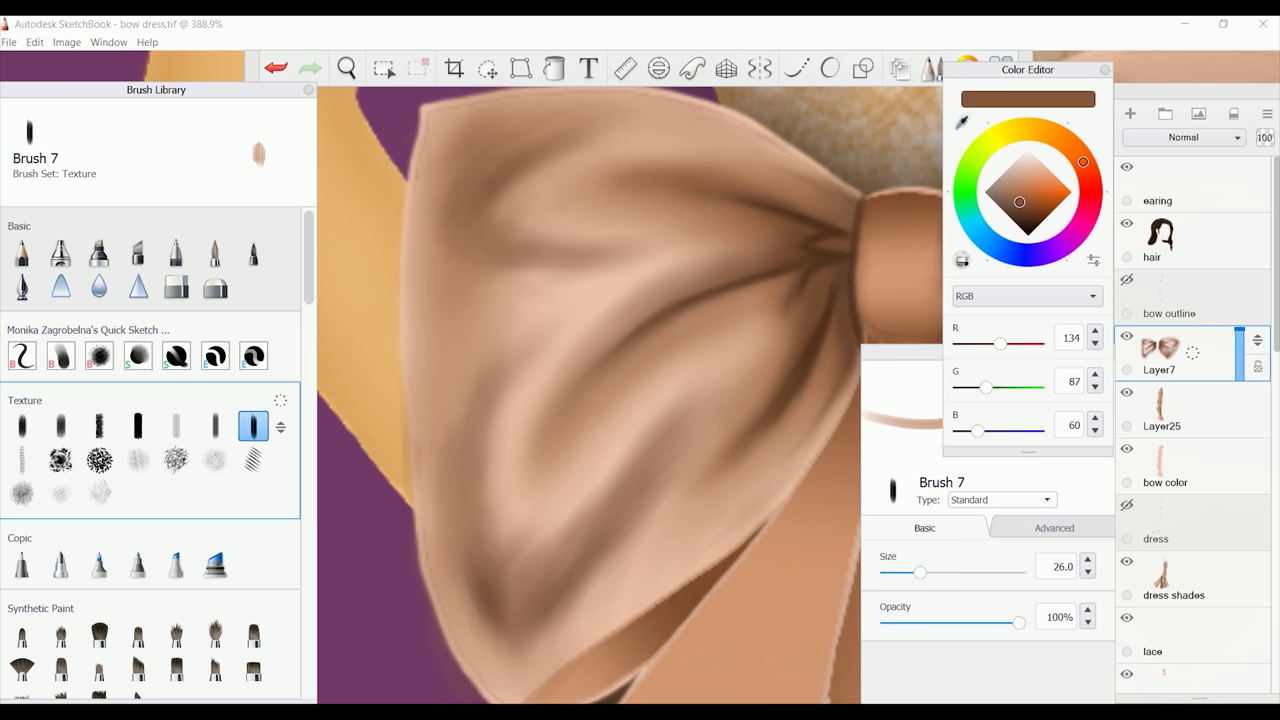
left_click(560, 610)
left_click(98, 286)
left_click_drag(897, 557, 890, 546)
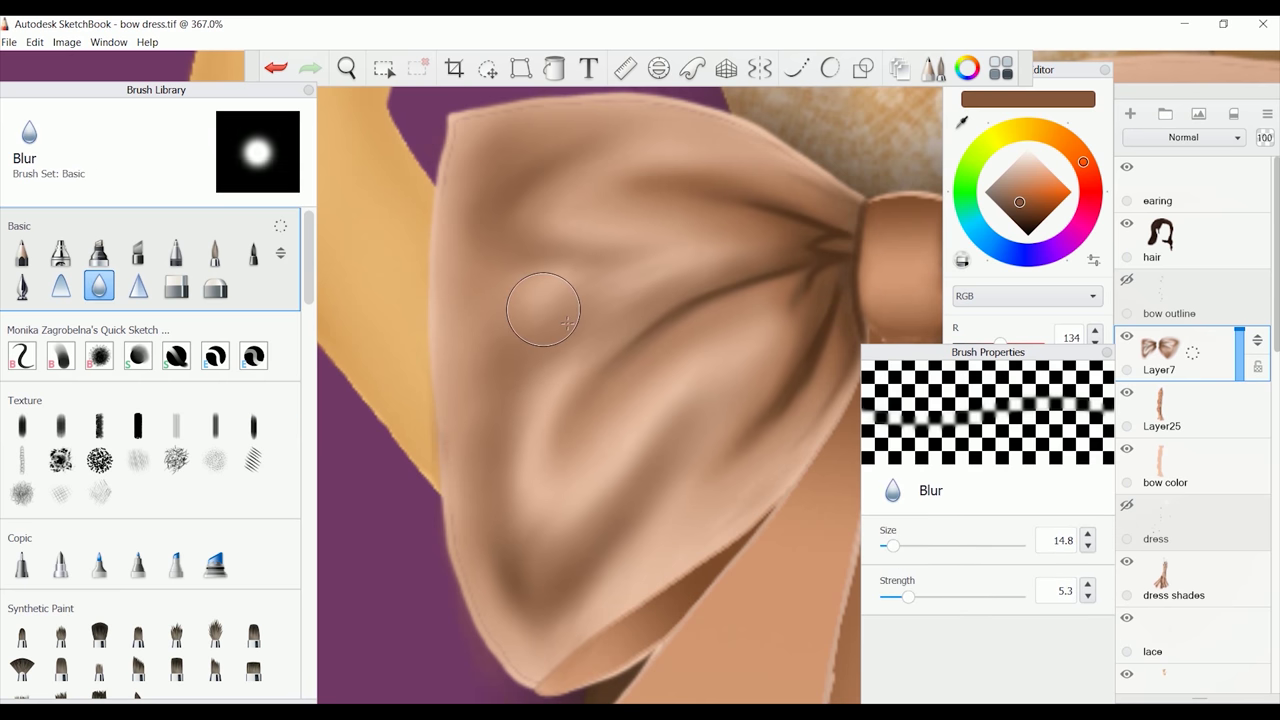
left_click(253, 426)
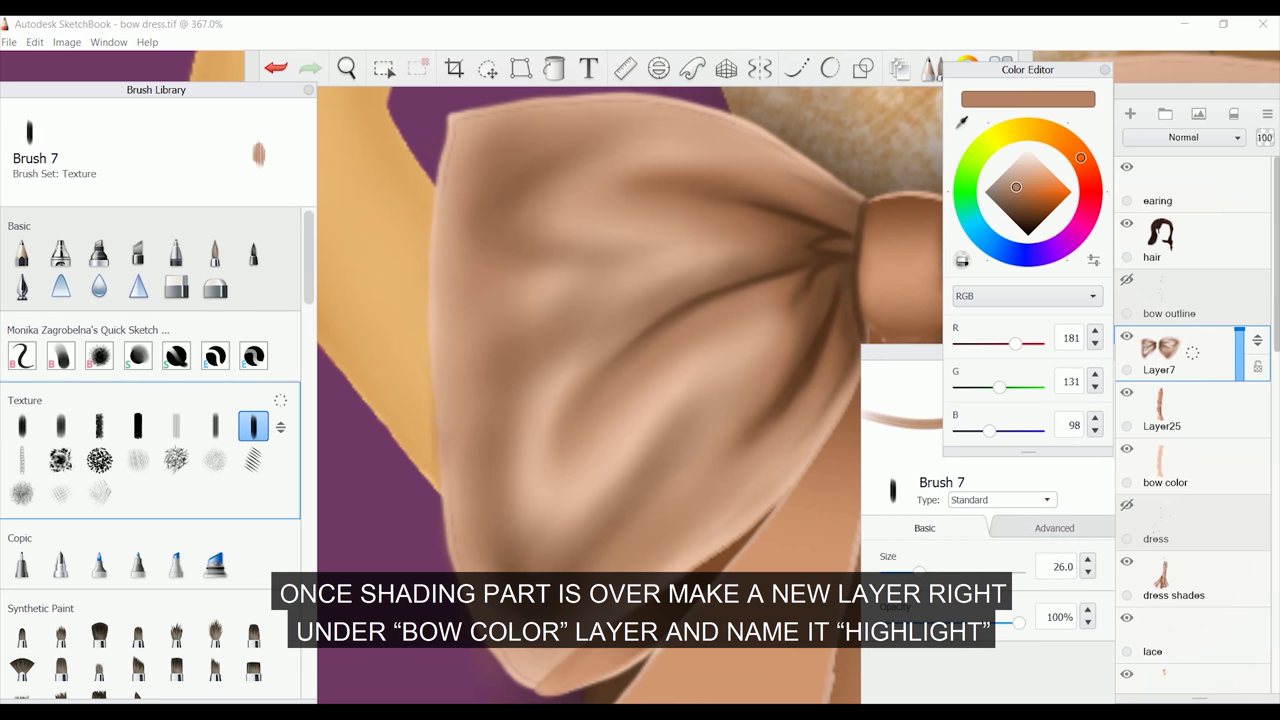
left_click(679, 507, "alt")
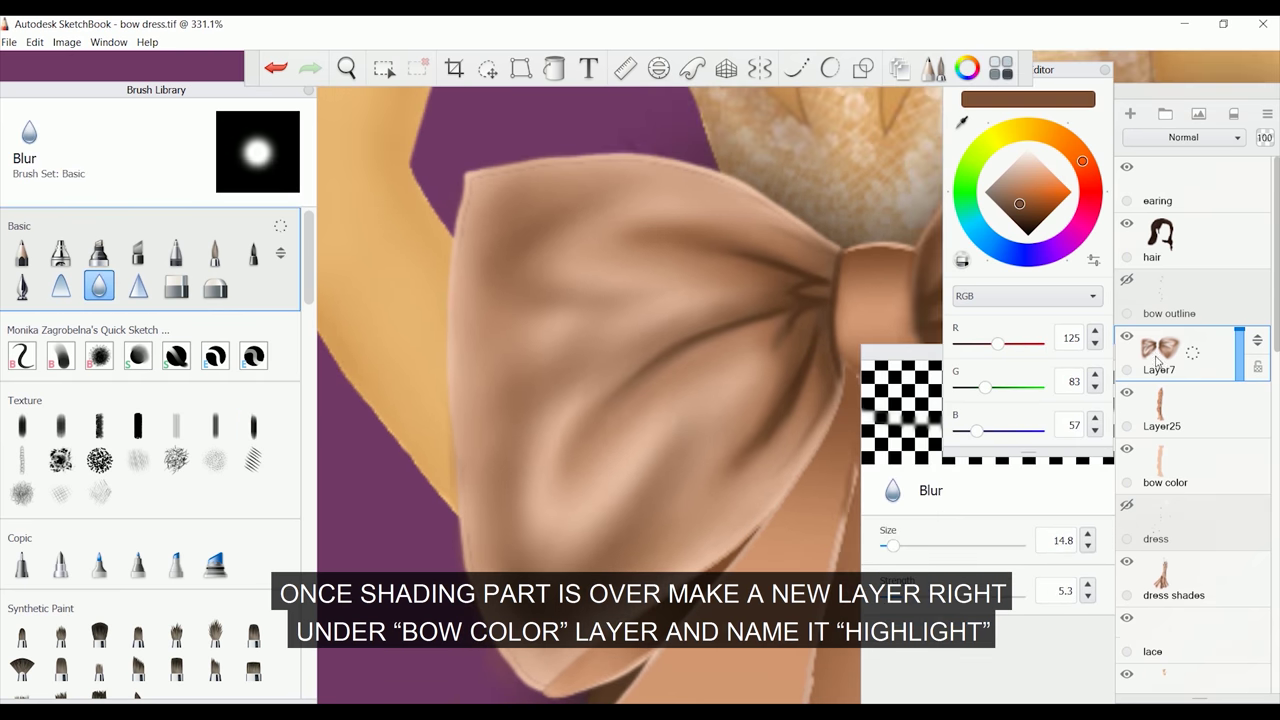
- Add a new layer directly above Layer7 and name it highlights
left_click(1131, 115)
double_click(1242, 350)
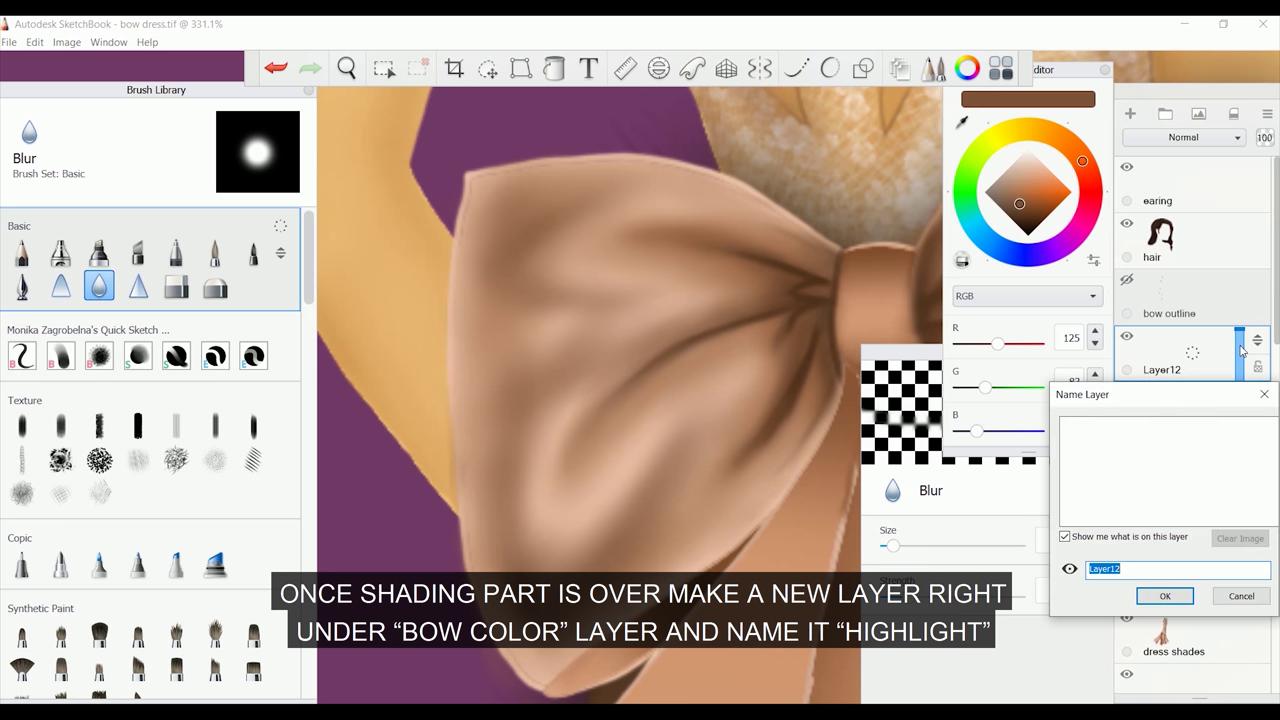
type("highlights")
key("Return")
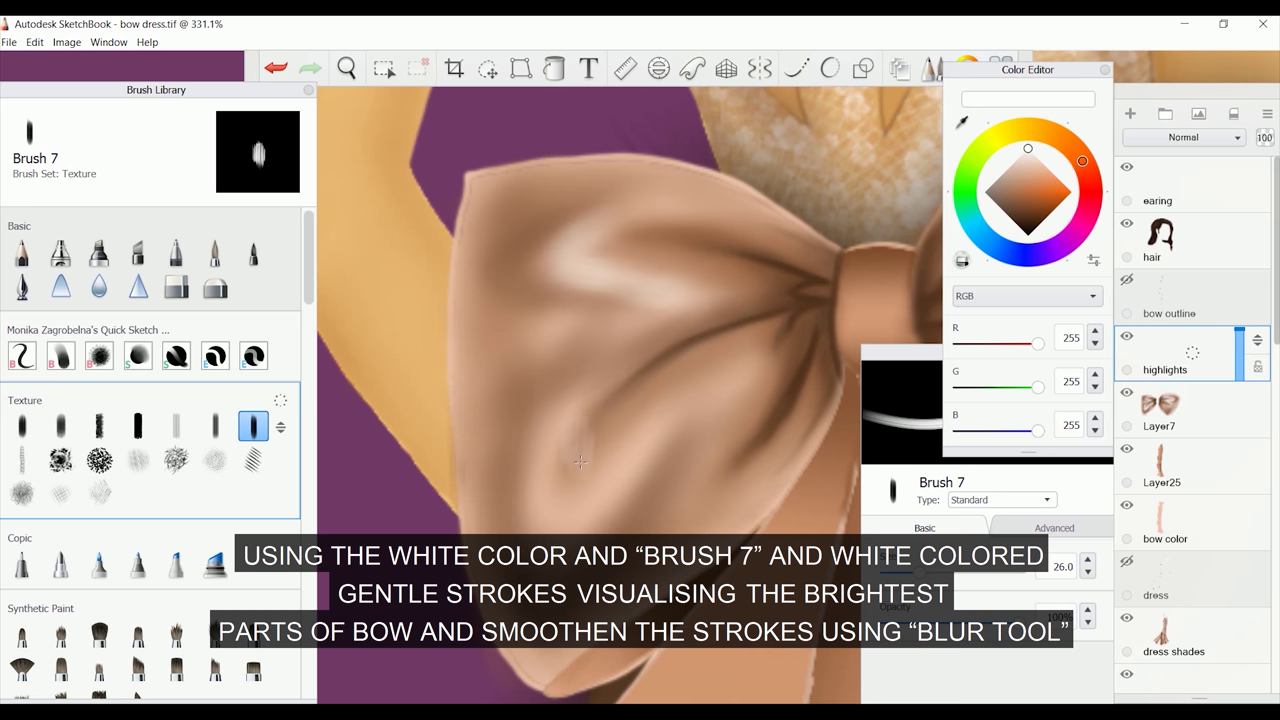
- Paint white highlights on the folds of both bow loops with Brush 7 at size 26.0 and smooth them with Blur at size 34.0
mouse_move(580, 462)
left_mouse_down()
mouse_move(690, 490)
mouse_move(520, 210)
mouse_move(470, 430)
left_mouse_up()
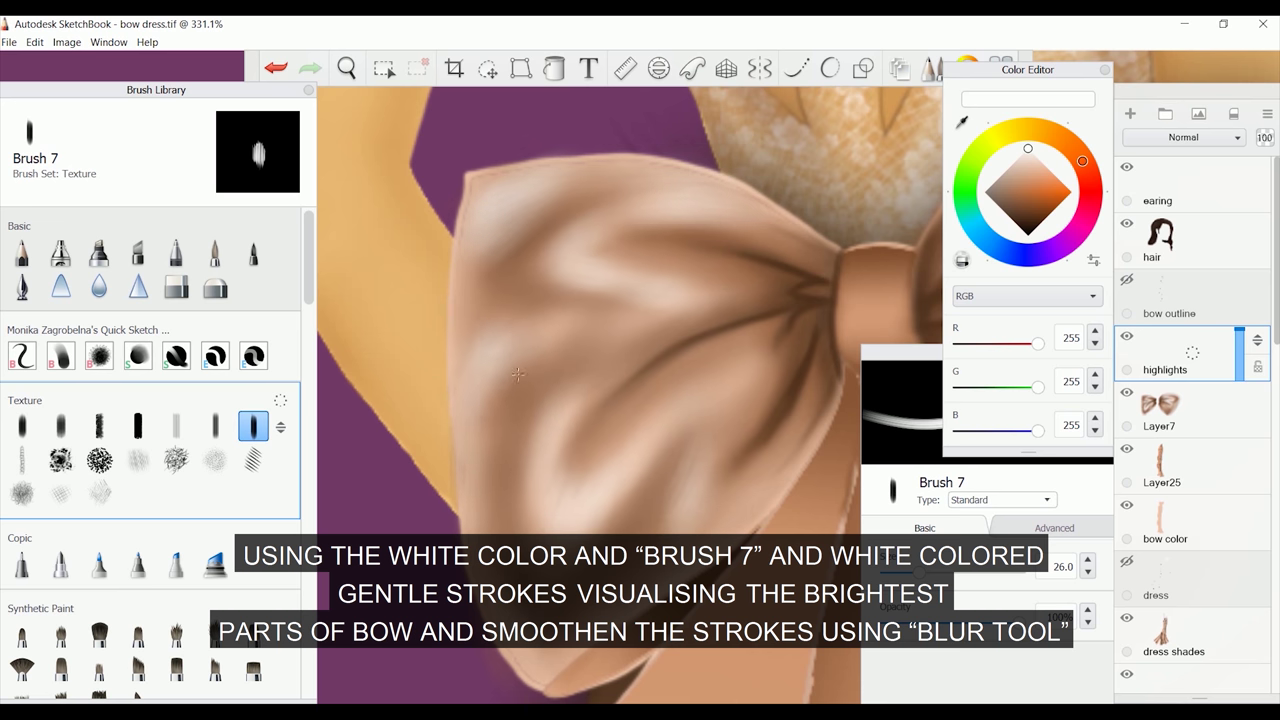
left_click_drag(518, 374, 500, 320)
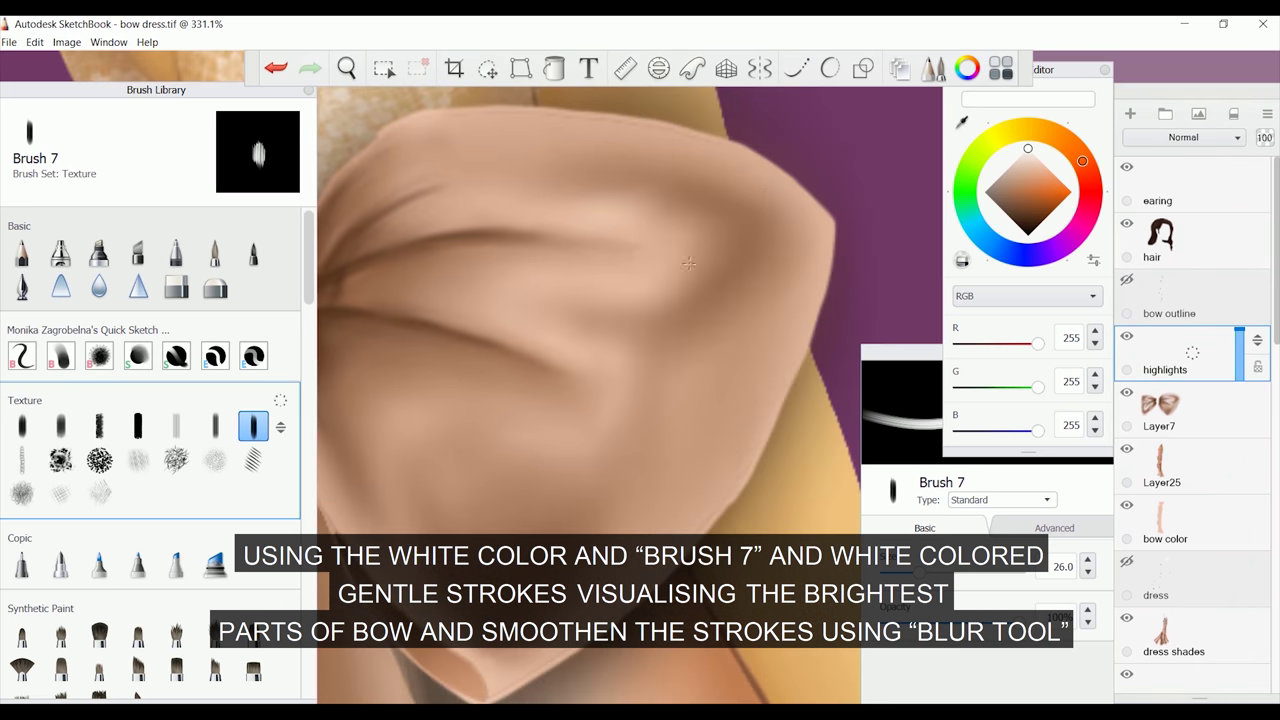
left_click_drag(780, 185, 730, 400)
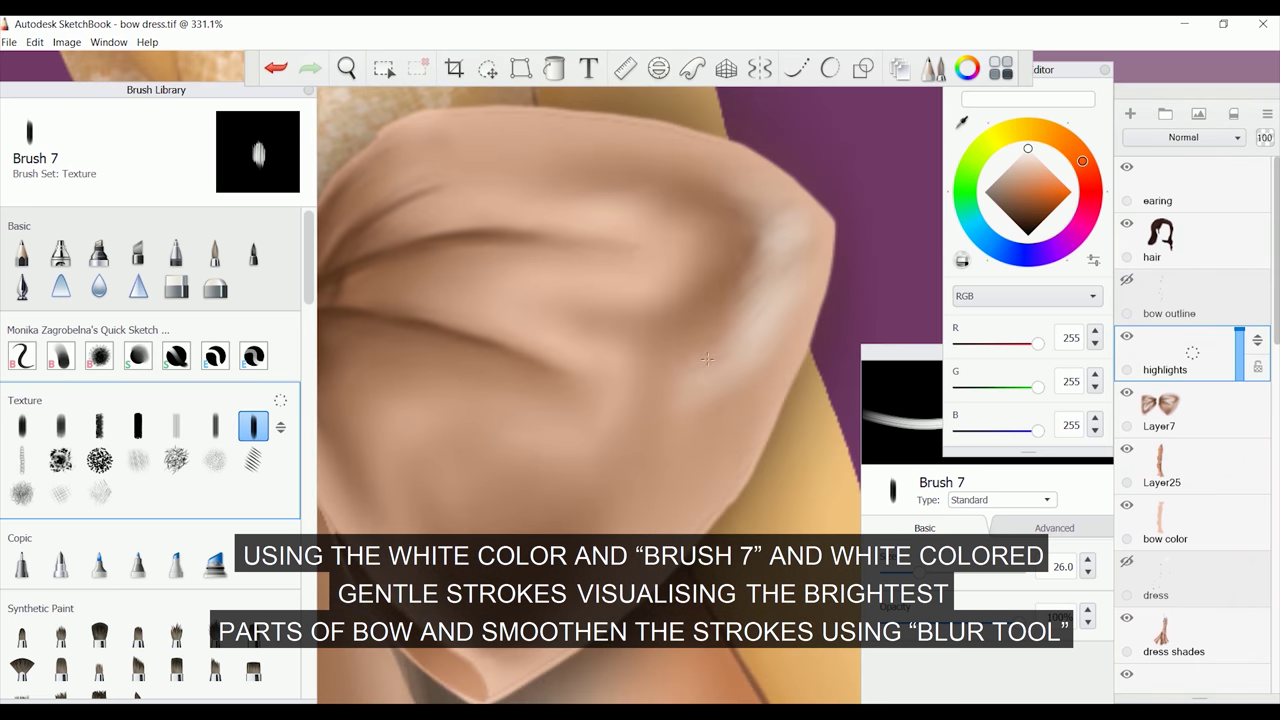
left_click_drag(620, 160, 790, 235)
left_click_drag(440, 235, 491, 347)
left_click_drag(595, 440, 439, 423)
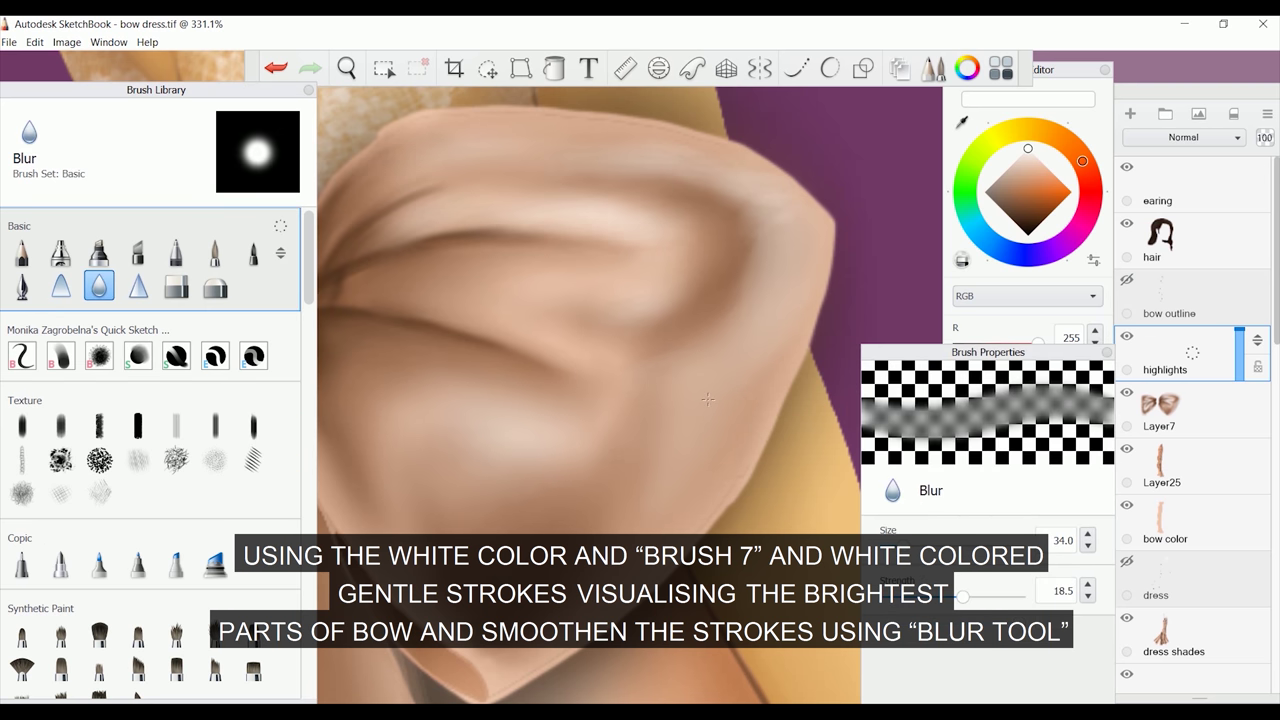
- Highlight the upper tail folds below the knot with white Brush 7 at size 61.5, softened with Blur at strength 27.2
left_click(346, 67)
left_click_drag(643, 371, 420, 266)
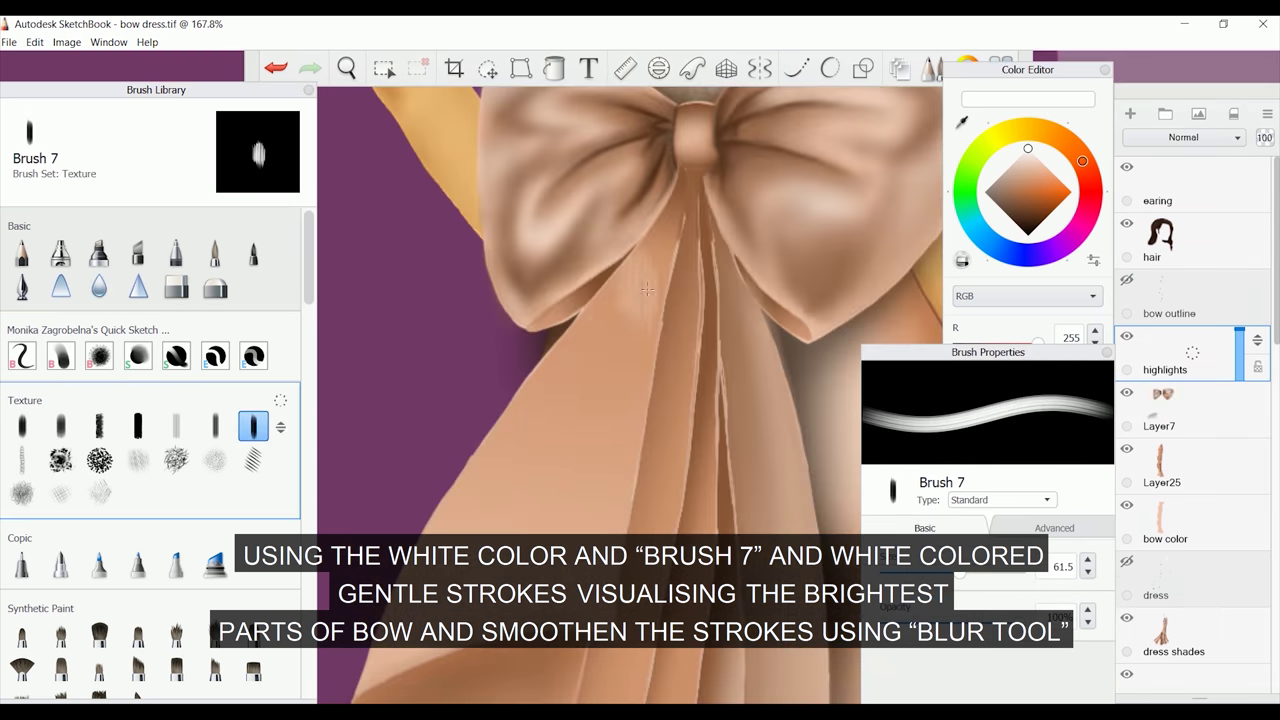
left_click_drag(570, 445, 643, 343)
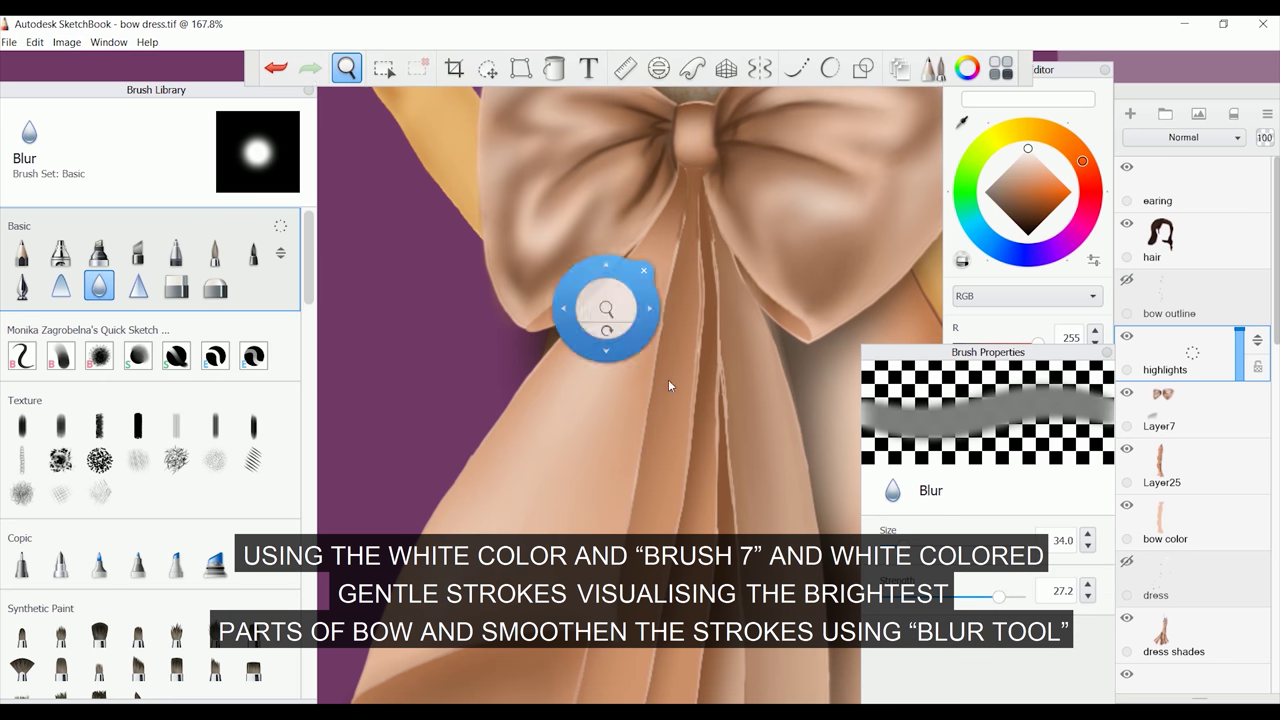
left_click_drag(608, 306, 483, 226)
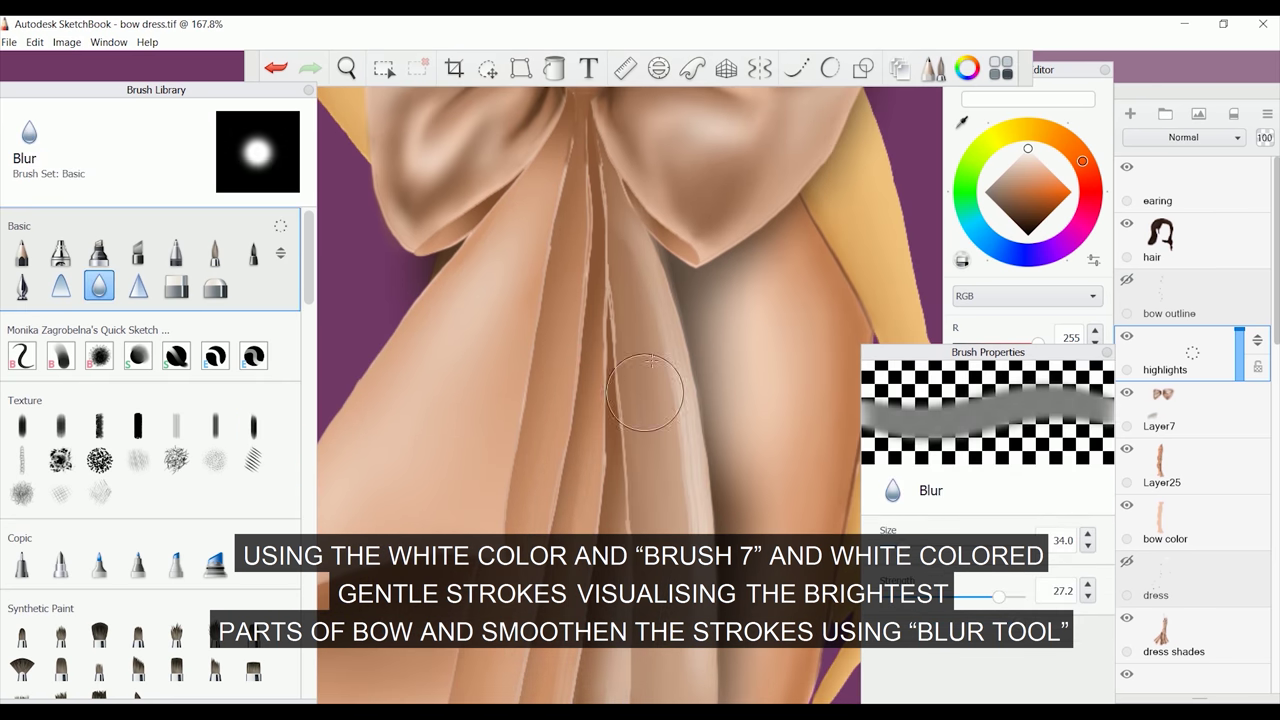
mouse_move(640, 330)
left_mouse_down()
mouse_move(606, 177)
mouse_move(560, 120)
left_mouse_up()
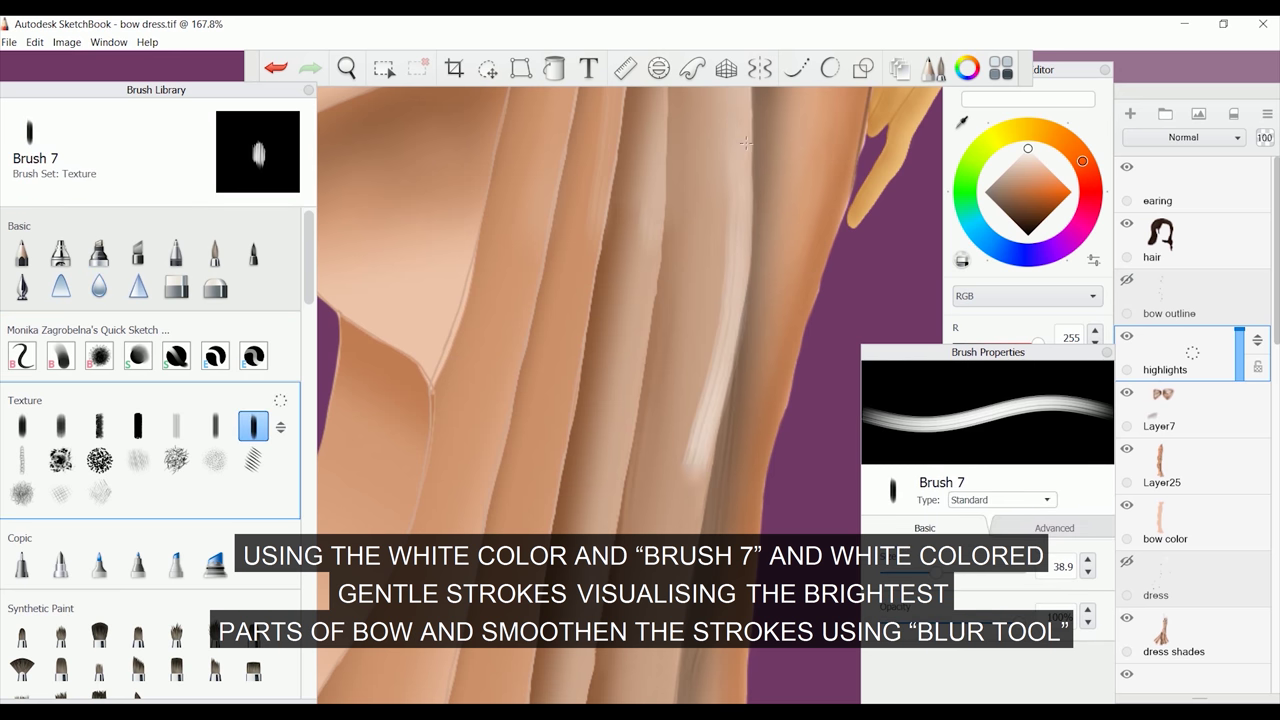
- Add white highlight strokes along the tail folds at hand level with Brush 7 at size 38.9 and blur them
left_click_drag(680, 460, 620, 260)
left_click_drag(560, 210, 530, 690)
left_click(98, 287)
mouse_move(470, 460)
left_mouse_down()
mouse_move(596, 125)
mouse_move(650, 600)
left_mouse_up()
mouse_move(640, 420)
left_mouse_down()
mouse_move(646, 360)
mouse_move(600, 300)
left_mouse_up()
- Paint long white highlights down the four folds of the tails' middle section and soften them with Blur at size 34.0 and strength 21.7
left_click(253, 426)
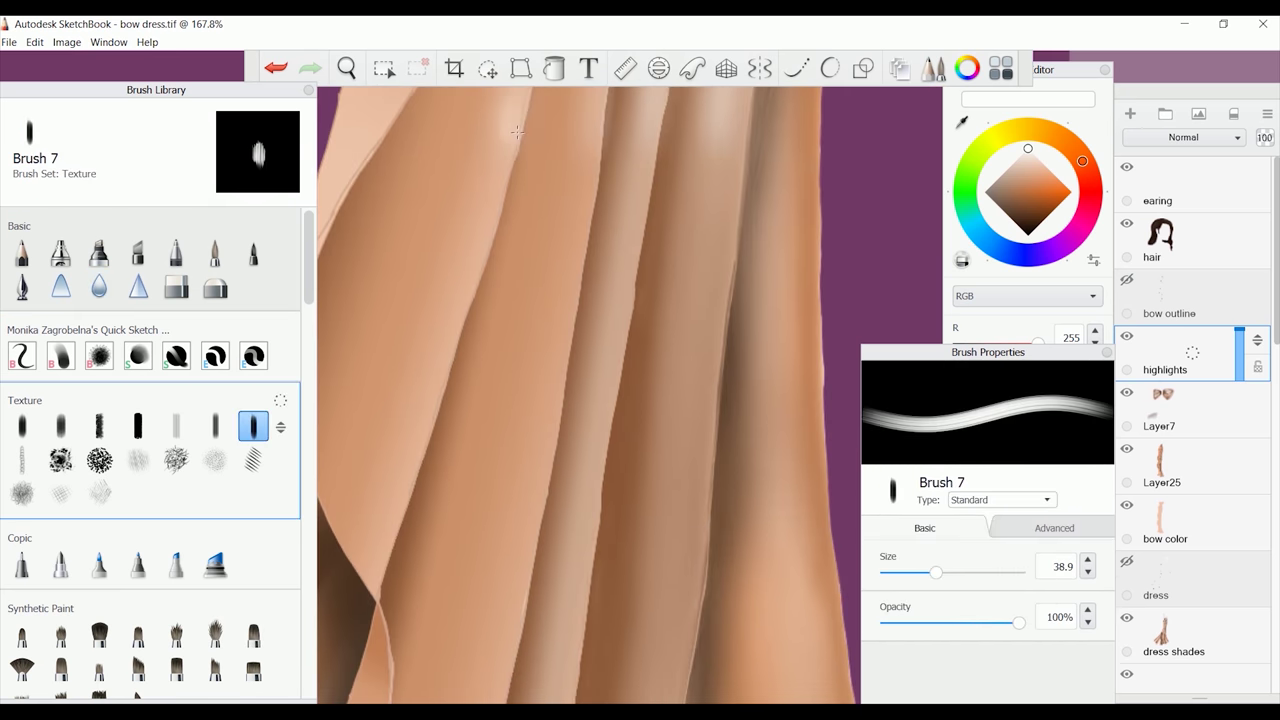
left_click_drag(375, 550, 500, 150)
left_click_drag(520, 540, 593, 127)
left_click_drag(600, 600, 640, 110)
left_click_drag(690, 700, 710, 420)
left_click(98, 287)
left_click_drag(370, 550, 430, 340)
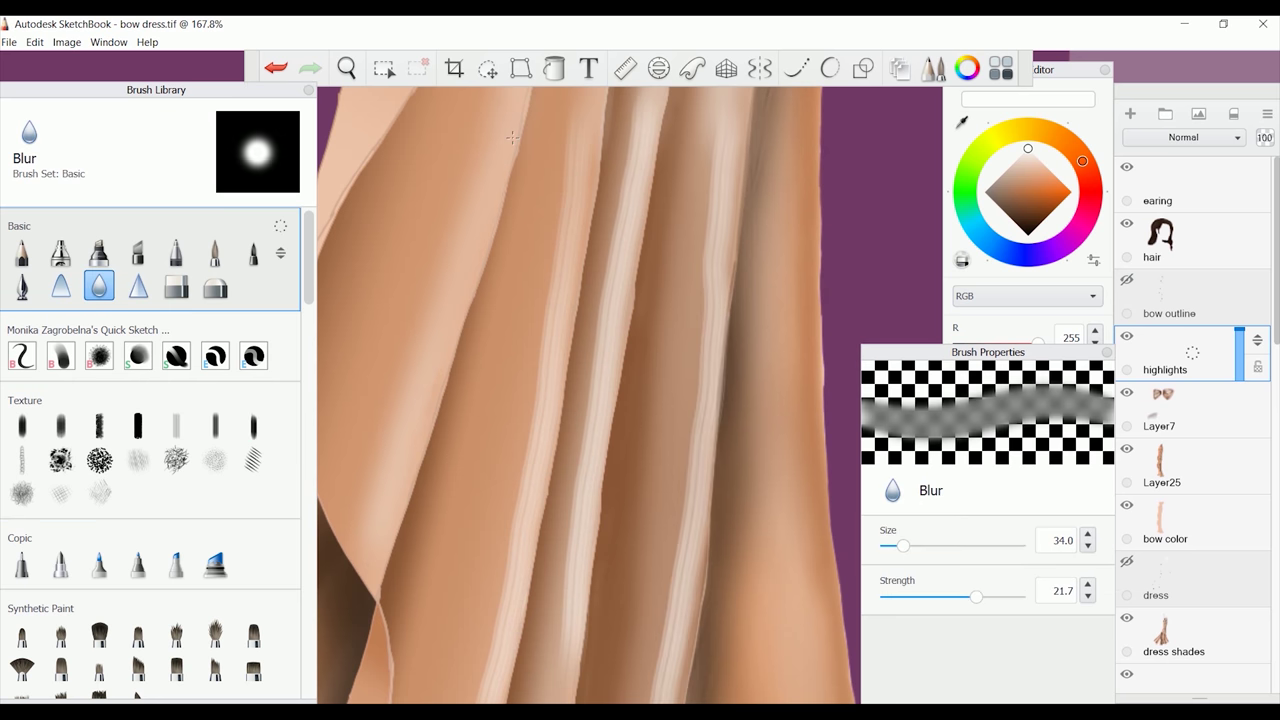
mouse_move(530, 700)
left_mouse_down()
mouse_move(590, 130)
mouse_move(700, 128)
mouse_move(720, 650)
left_mouse_up()
- Continue the white highlights down three folds of the tails' next lower section with Brush 7 at size 38.9, smoothing the strokes with Blur
key("space")
left_click_drag(386, 128, 450, 160)
left_click(253, 426)
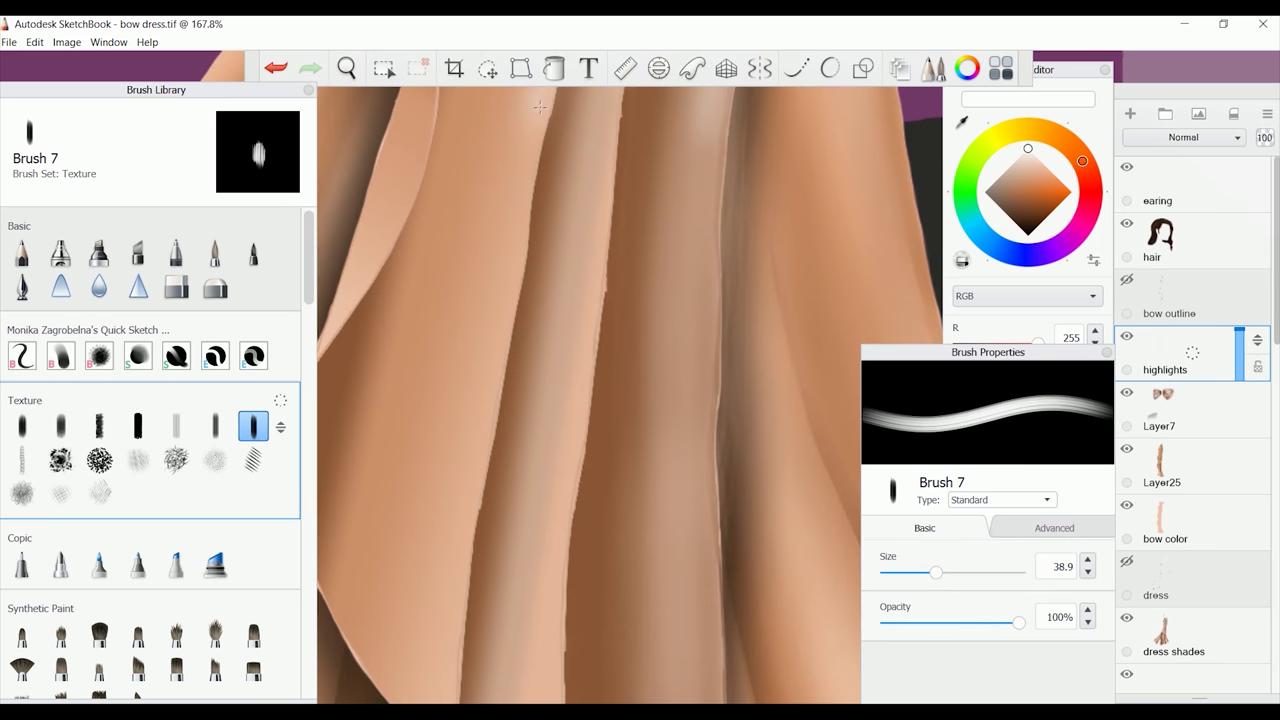
left_click_drag(470, 540, 520, 90)
left_click_drag(590, 376, 612, 128)
mouse_move(705, 95)
left_mouse_down()
mouse_move(690, 700)
mouse_move(695, 675)
left_mouse_up()
left_click(98, 287)
left_click_drag(470, 290, 480, 690)
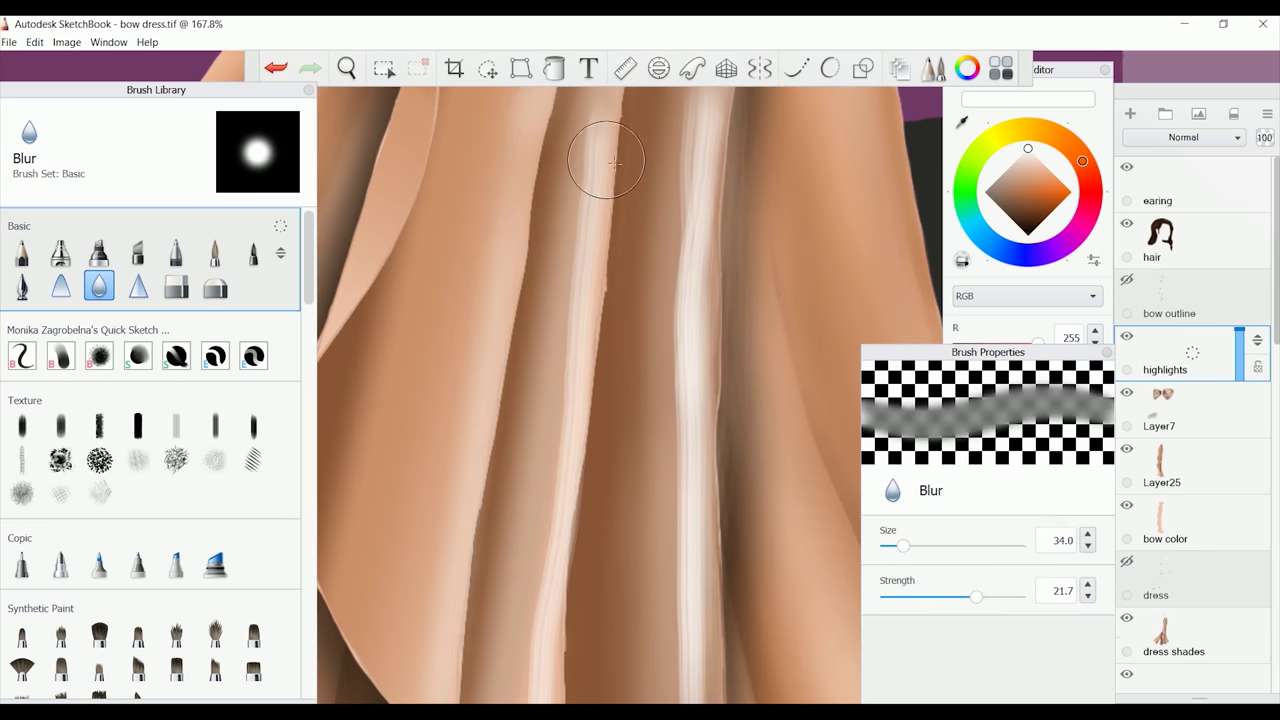
left_click_drag(580, 680, 600, 120)
left_click_drag(690, 290, 711, 104)
left_click_drag(690, 700, 711, 104)
- Highlight the two widening folds above the tail's hem with white Brush 7 at size 47.3 and blur the strokes
left_click(253, 426)
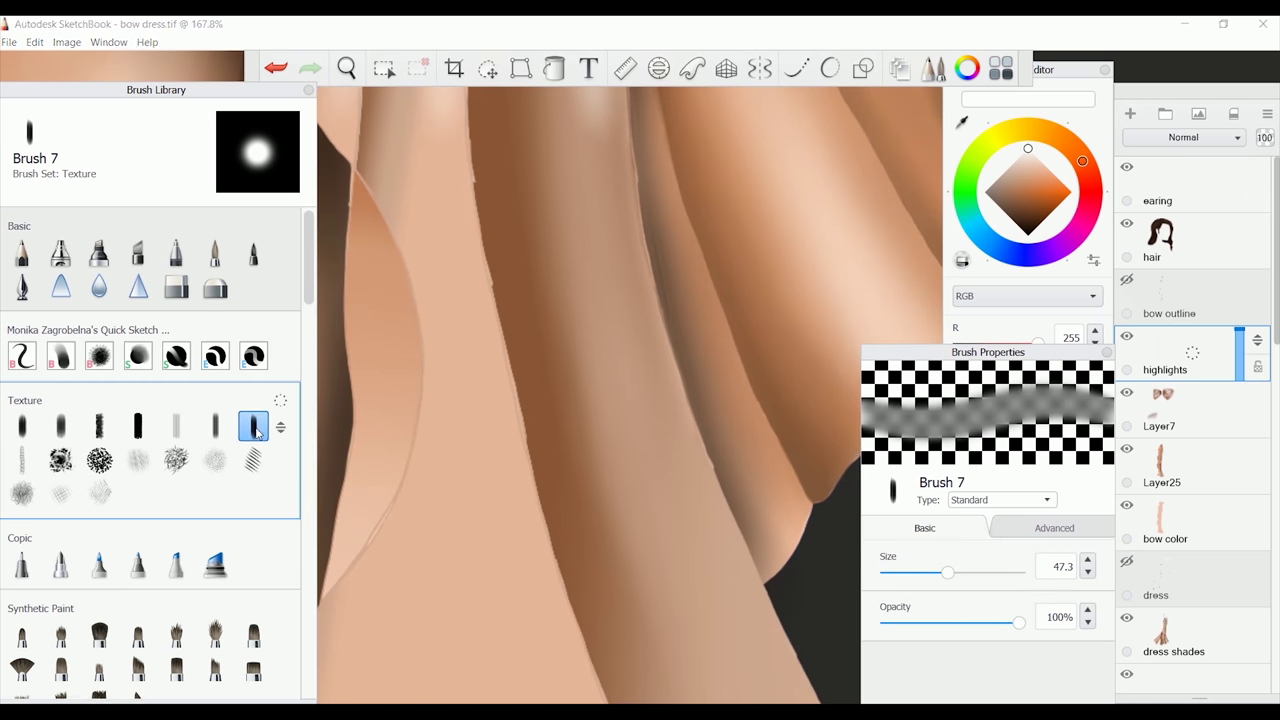
left_click_drag(460, 110, 520, 690)
left_click_drag(600, 100, 700, 690)
left_click(98, 287)
left_click_drag(470, 560, 500, 370)
left_click_drag(600, 500, 620, 130)
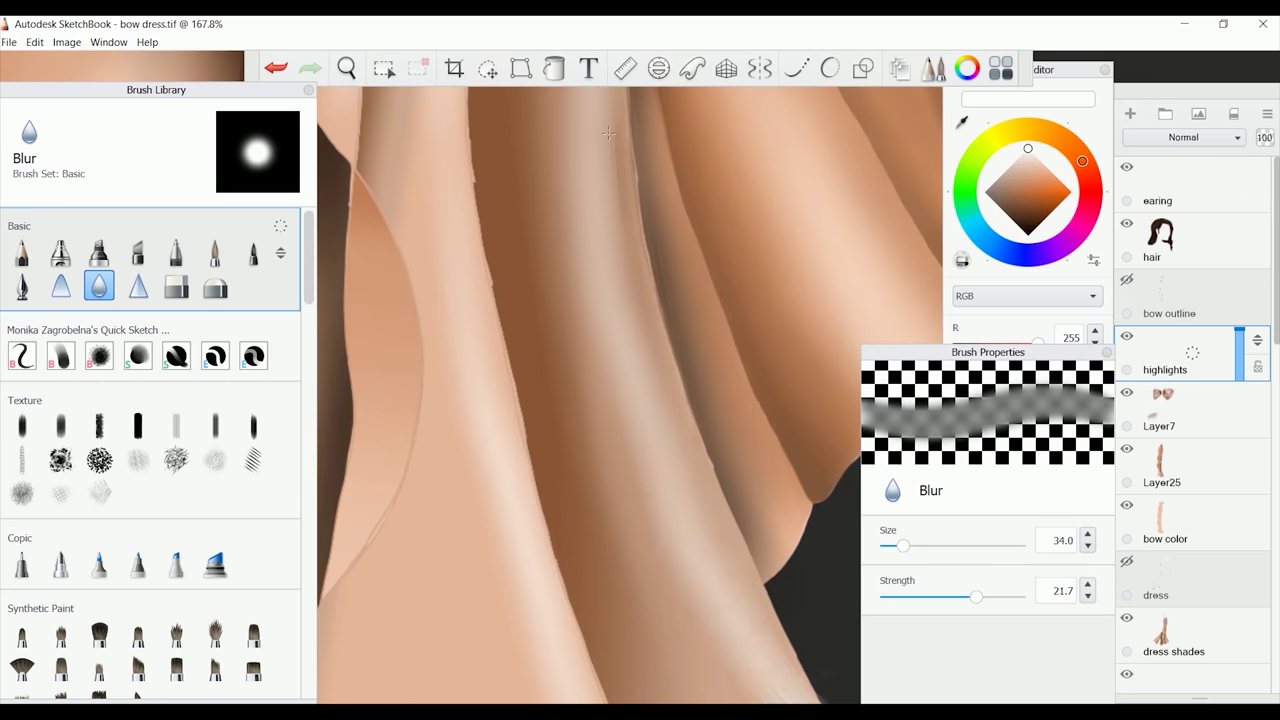
- Extend the blurred white highlights along the tail's outer edge to the hem corner, cleaning overspill with the Hard Eraser at size 20.0
left_click(253, 426)
left_click_drag(650, 270, 770, 560)
left_click(98, 287)
left_click_drag(710, 390, 445, 165)
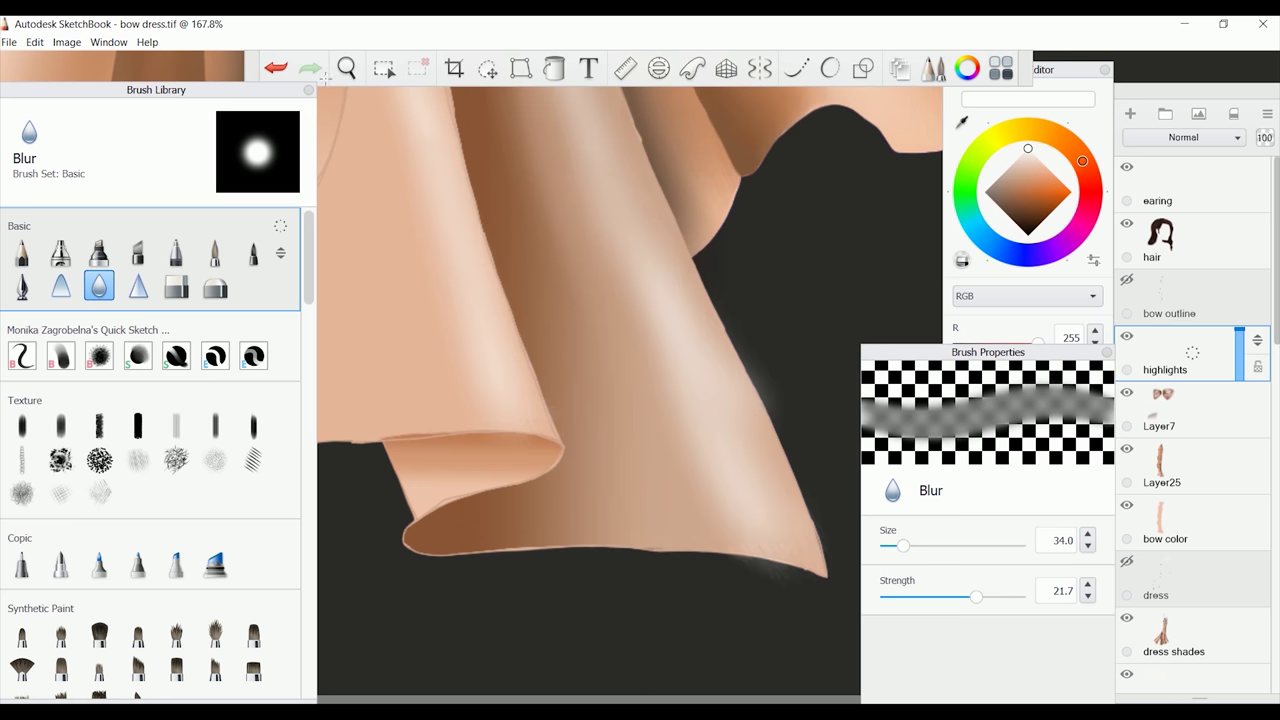
left_click_drag(508, 366, 563, 120)
left_click(176, 287)
scroll(563, 300, "down", 5)
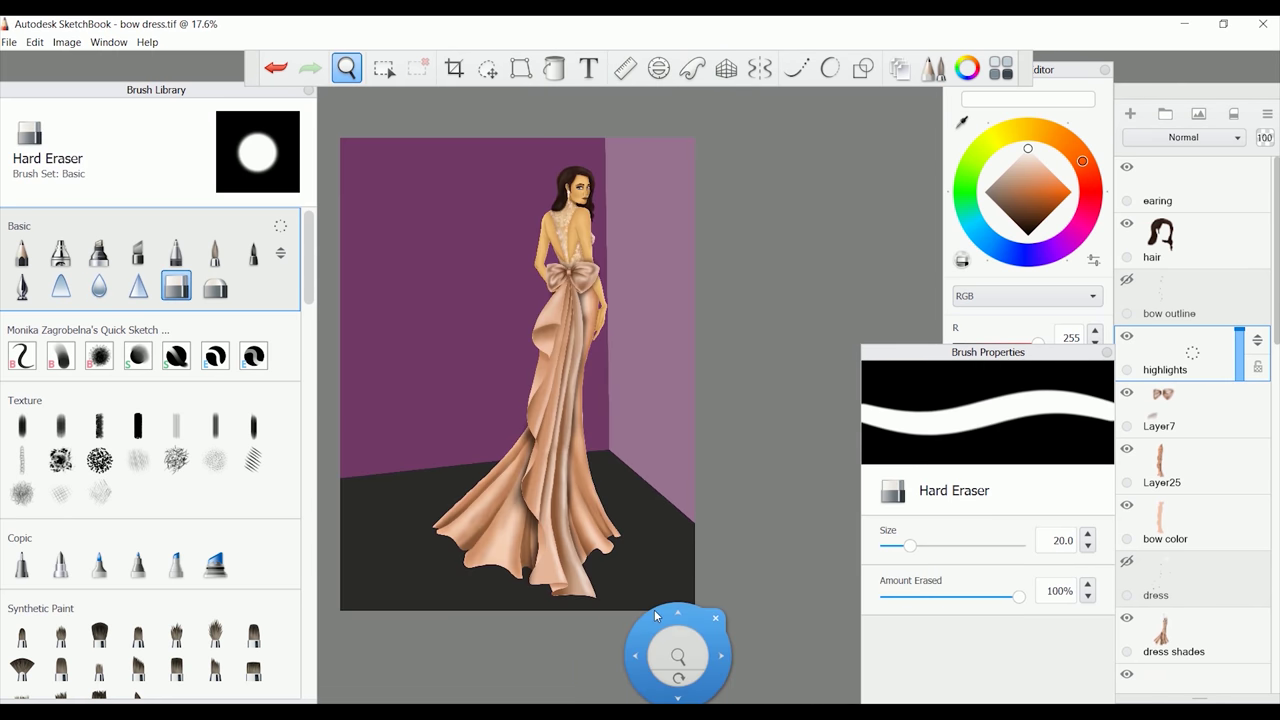